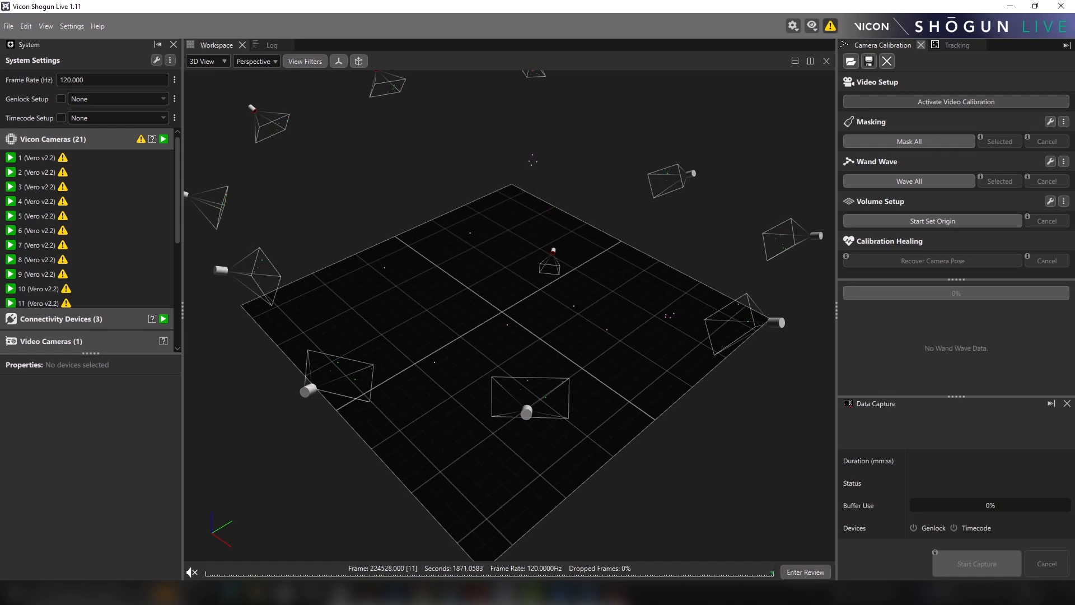
Examine the floating marker clusters and the loose floor markers in the capture volume
{"action": "left_click_drag", "start_coordinate": [495, 134], "coordinate": [562, 203]}
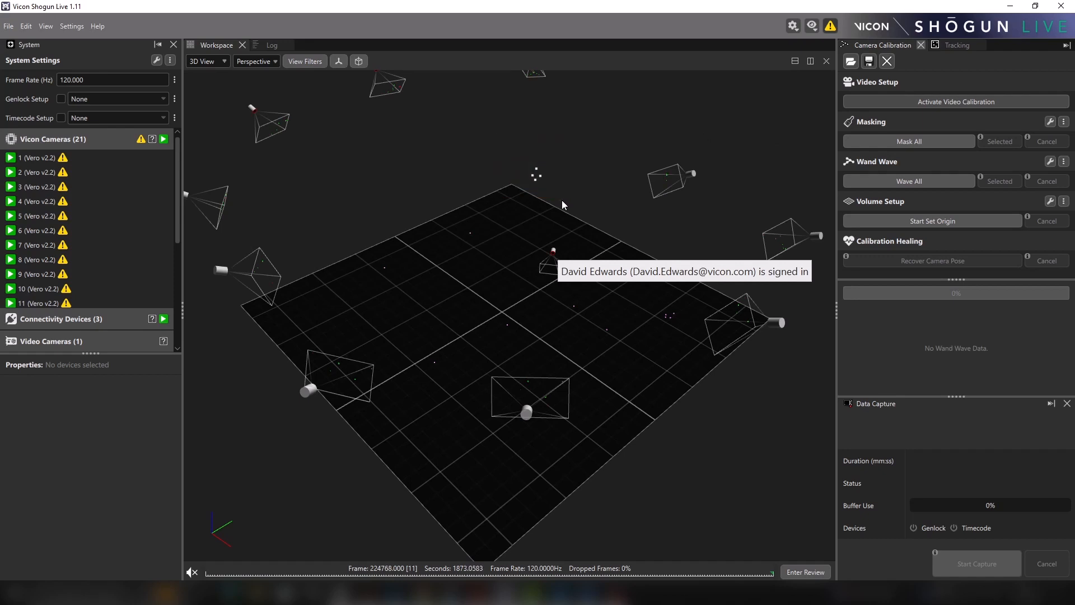
{"action": "key", "text": "f"}
{"action": "left_click_drag", "start_coordinate": [560, 340], "coordinate": [806, 361], "text": "alt"}
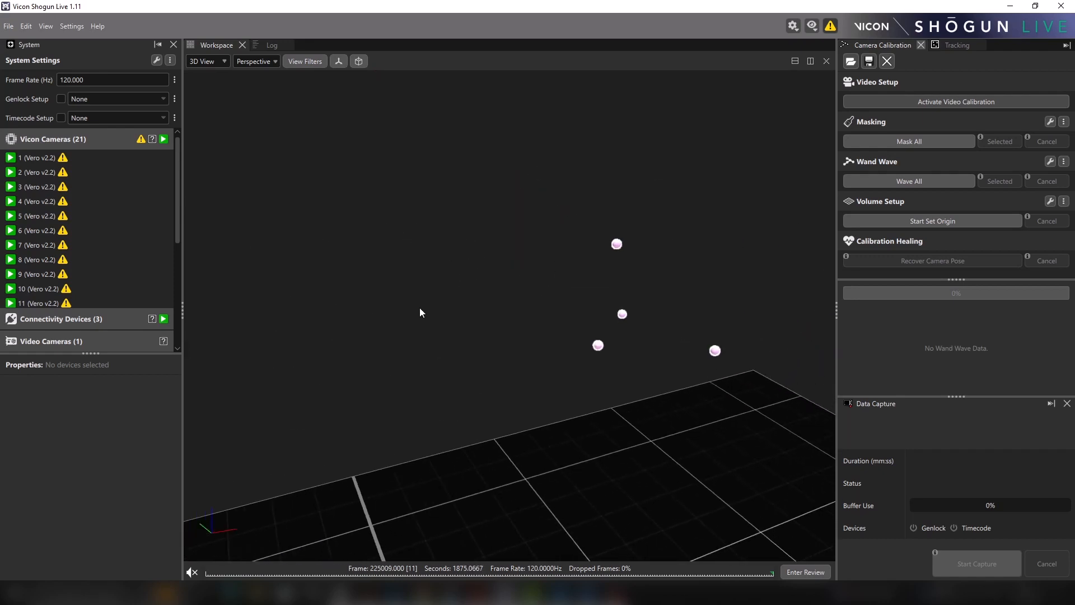
{"action": "left_click_drag", "start_coordinate": [420, 308], "coordinate": [587, 224], "text": "alt"}
{"action": "left_click_drag", "start_coordinate": [233, 415], "coordinate": [187, 438], "text": "alt"}
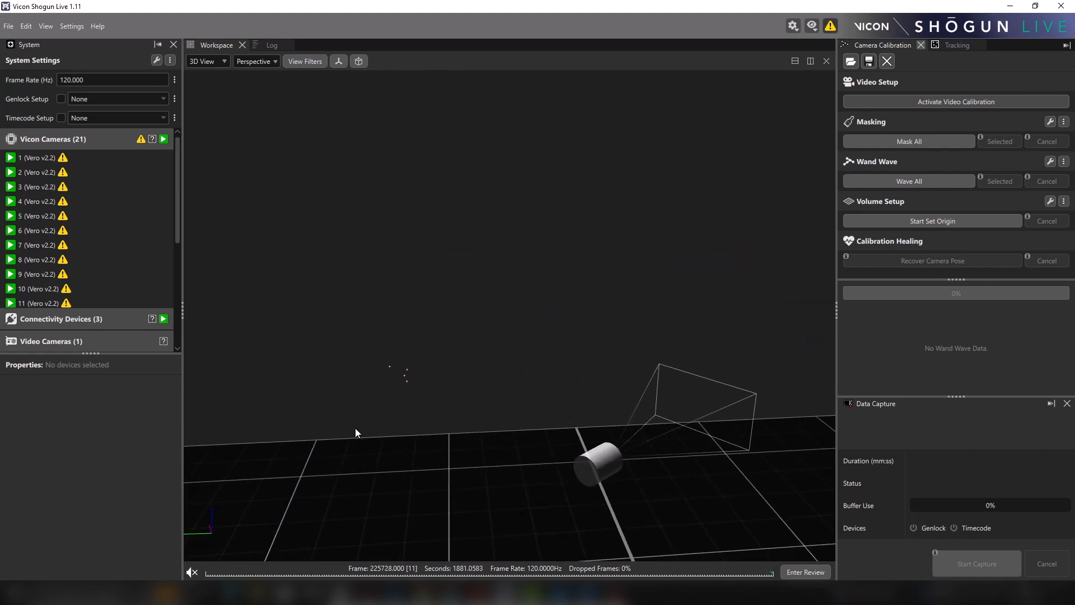
{"action": "left_click_drag", "start_coordinate": [406, 368], "coordinate": [431, 396]}
{"action": "key", "text": "f"}
{"action": "left_click_drag", "start_coordinate": [623, 396], "coordinate": [432, 343], "text": "alt"}
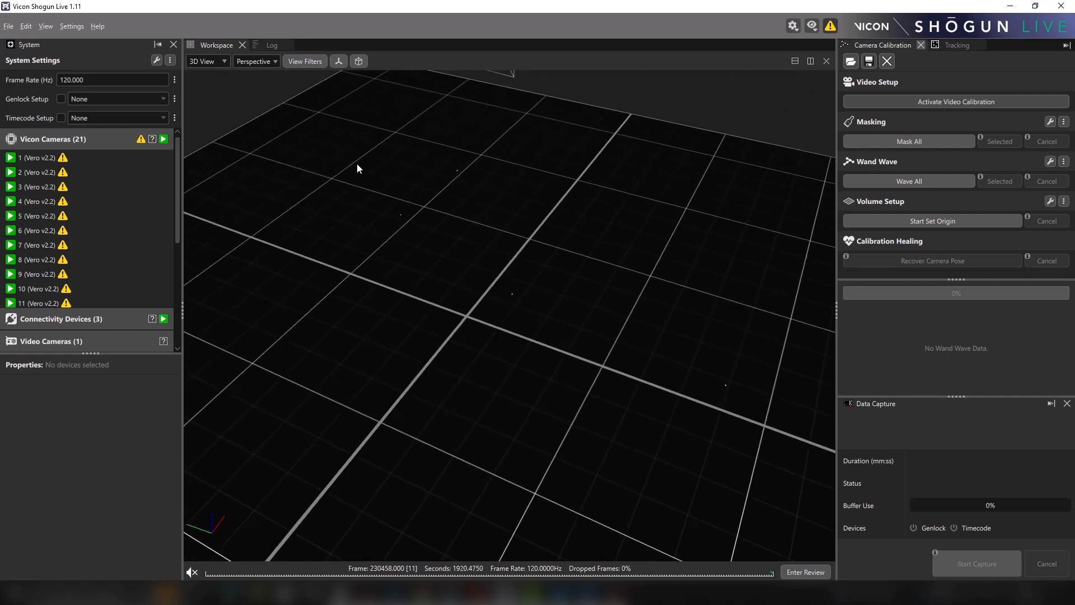
Create a prop named myCalibrationProp01 from the four markers lying on the floor around the volume centre
{"action": "left_click_drag", "start_coordinate": [345, 153], "coordinate": [757, 426]}
{"action": "left_click", "coordinate": [955, 45]}
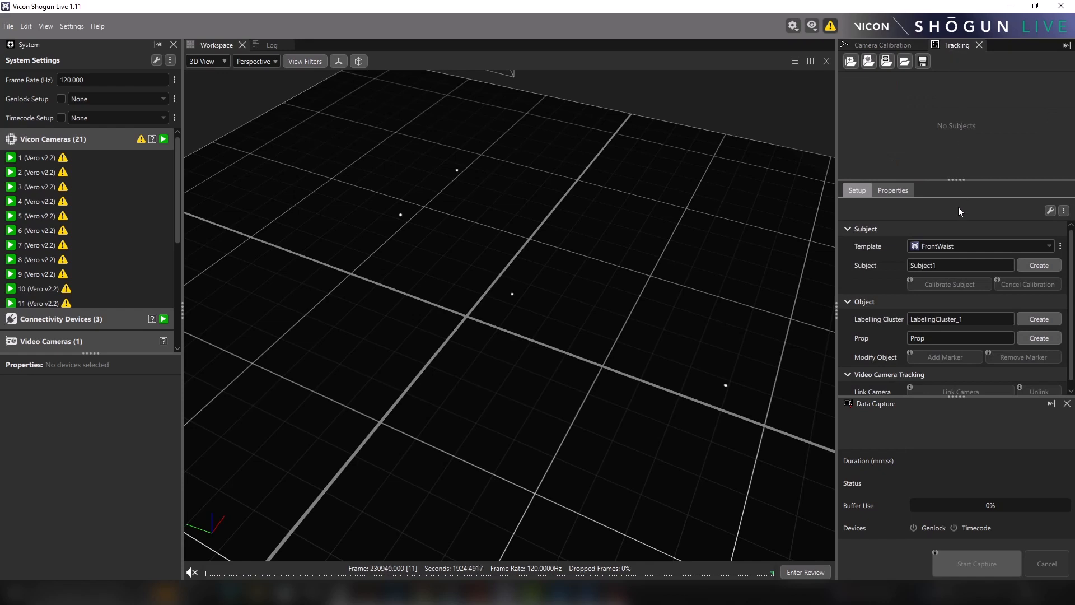
{"action": "left_click", "coordinate": [952, 338]}
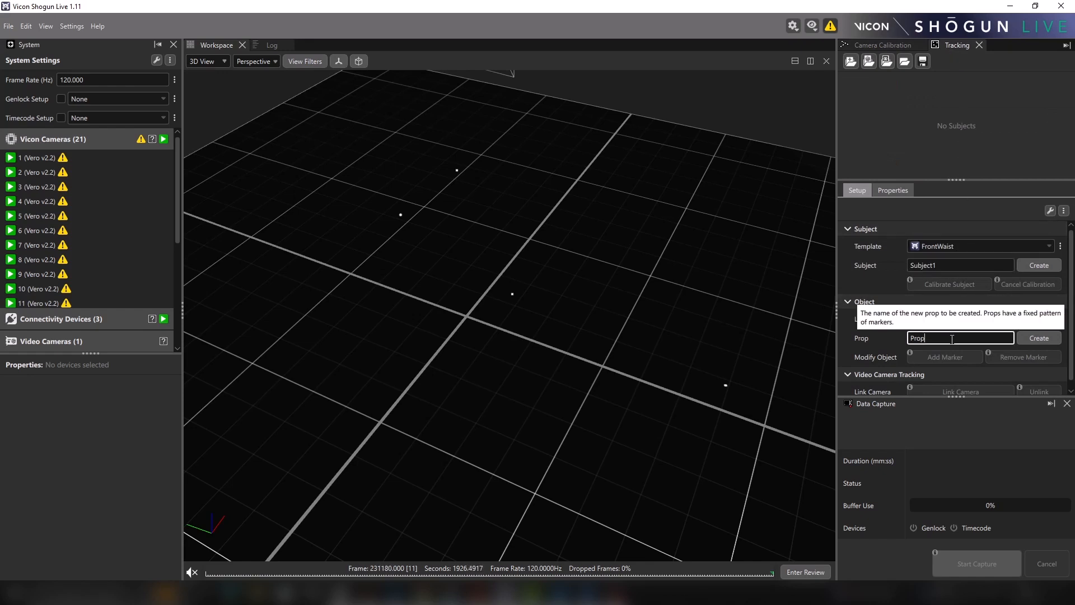
{"action": "double_click", "coordinate": [918, 338]}
{"action": "type", "text": "myCalibration"}
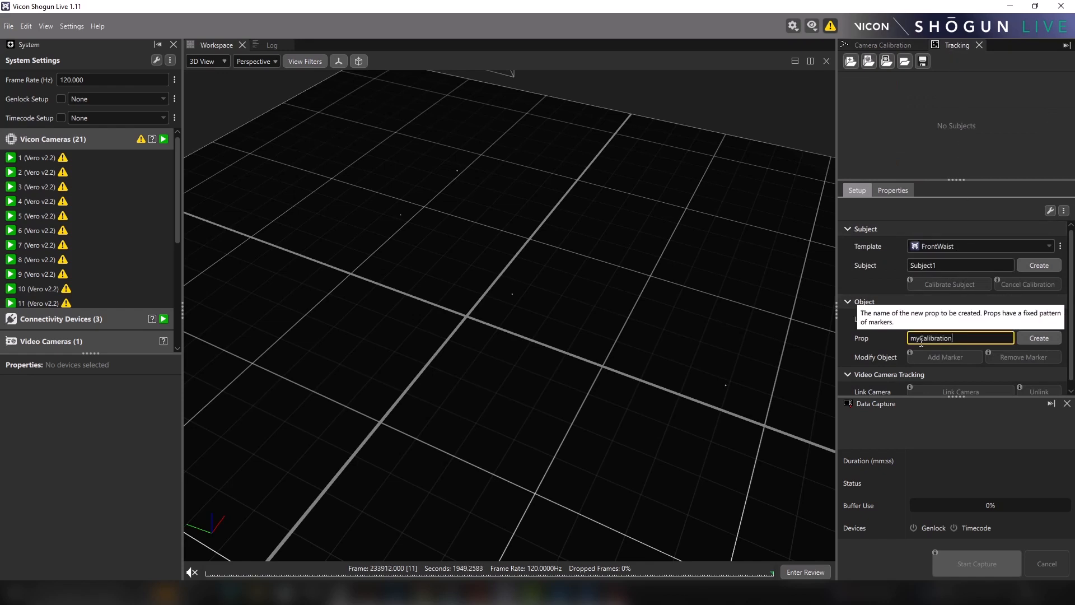
{"action": "type", "text": "Prop01"}
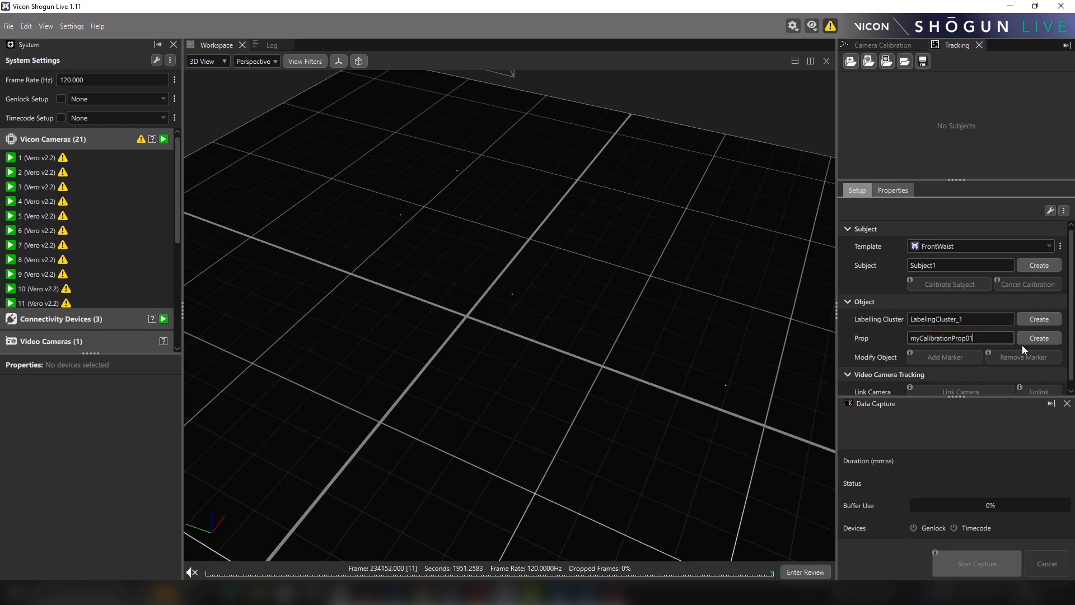
{"action": "left_click_drag", "start_coordinate": [391, 136], "coordinate": [767, 439]}
{"action": "left_click", "coordinate": [1055, 340]}
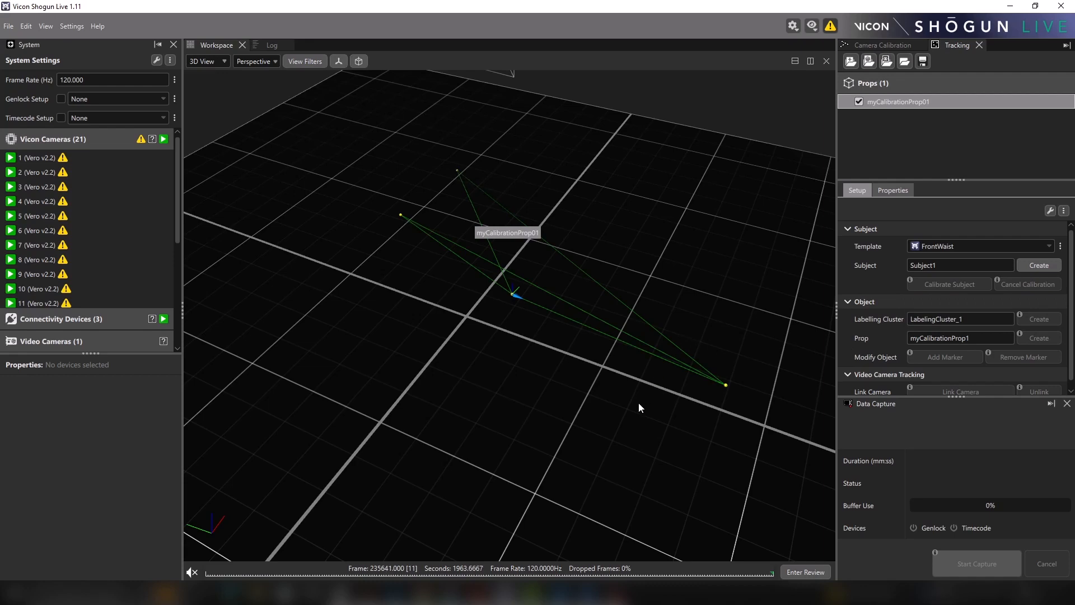
Deselect the calibration prop and hide the sticks for props in the 3D view
{"action": "left_click_drag", "start_coordinate": [661, 421], "coordinate": [392, 425], "text": "alt"}
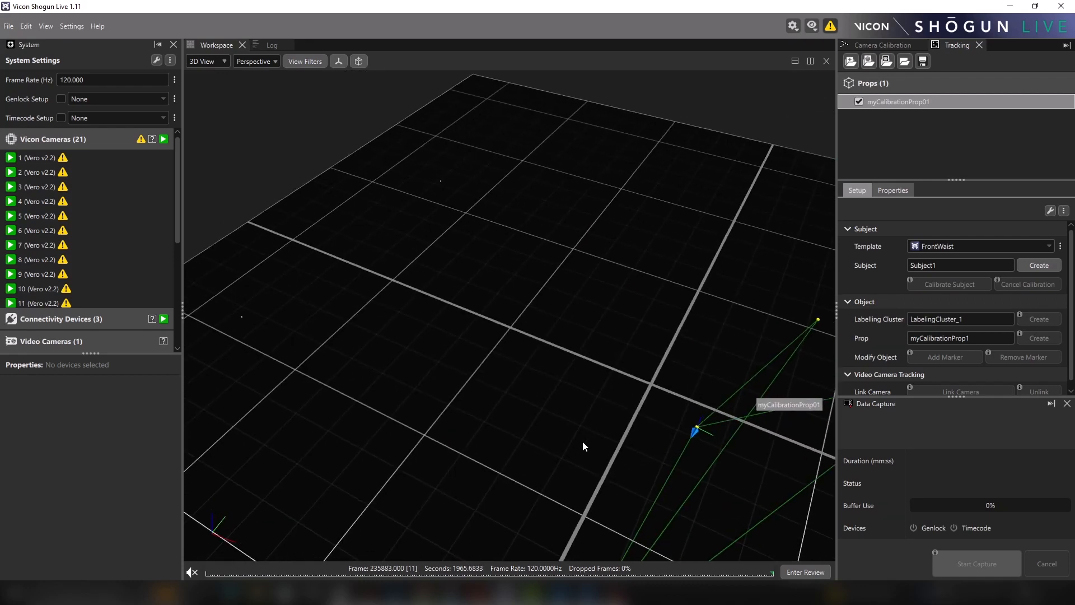
{"action": "middle_click_drag", "start_coordinate": [582, 442], "coordinate": [350, 339], "text": "alt"}
{"action": "left_click_drag", "start_coordinate": [537, 399], "coordinate": [500, 404], "text": "alt"}
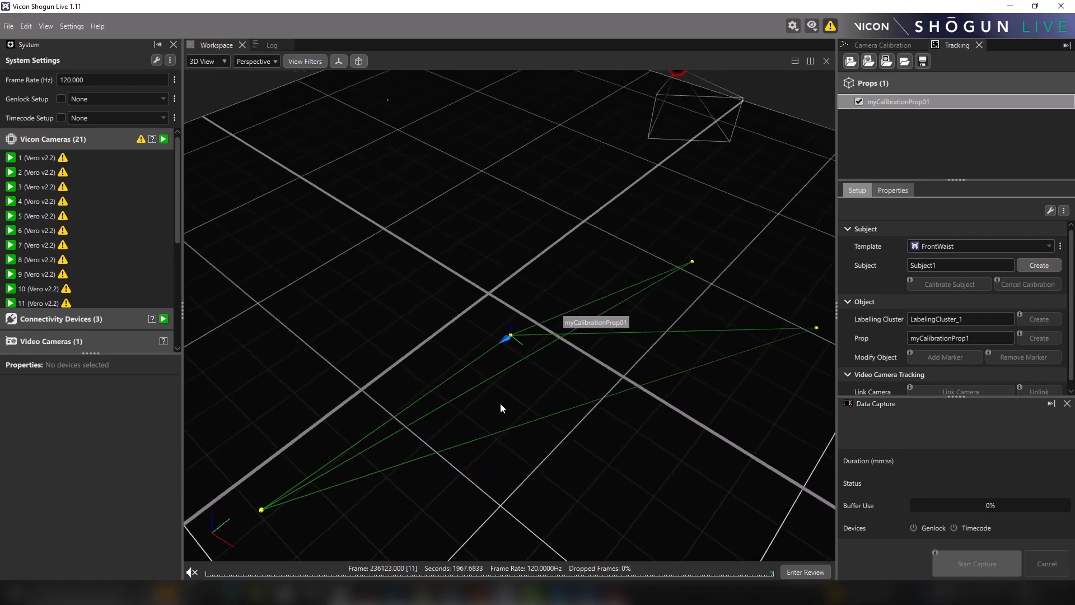
{"action": "middle_click_drag", "start_coordinate": [500, 404], "coordinate": [556, 307], "text": "alt"}
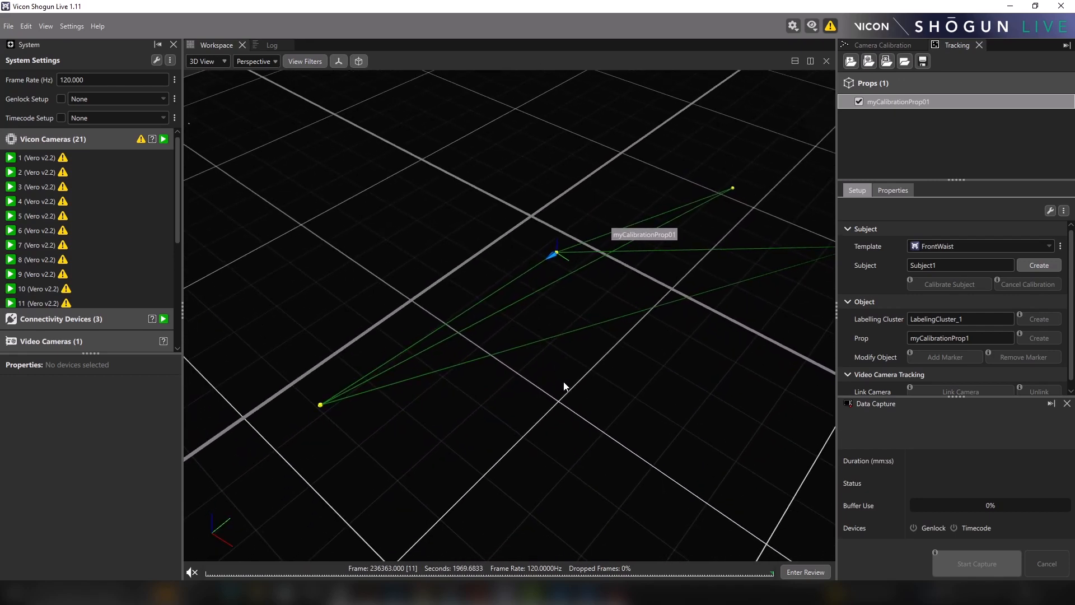
{"action": "left_click", "coordinate": [564, 386]}
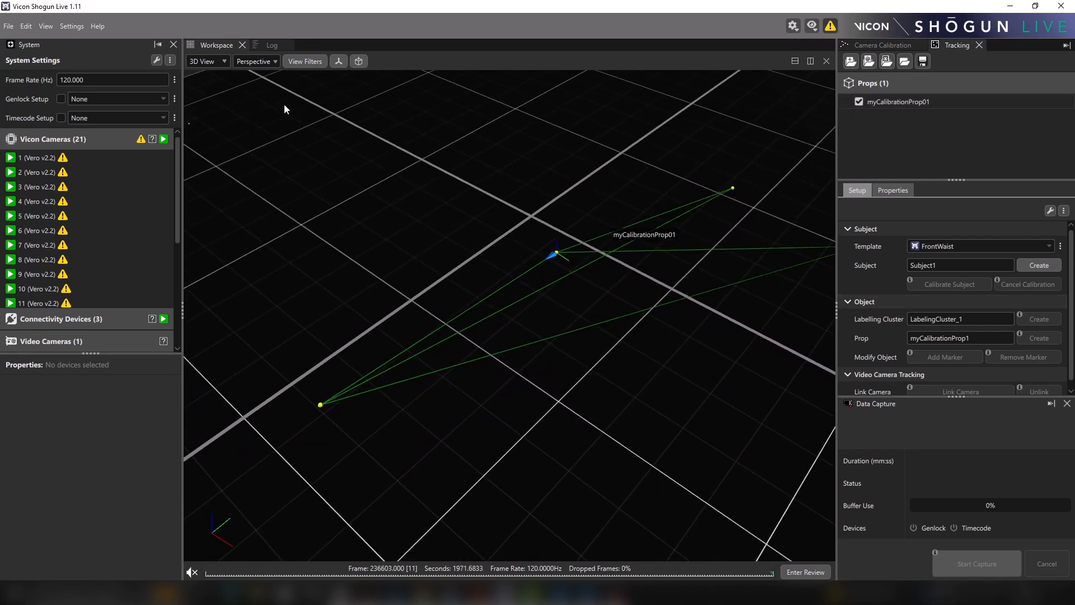
{"action": "left_click", "coordinate": [298, 60]}
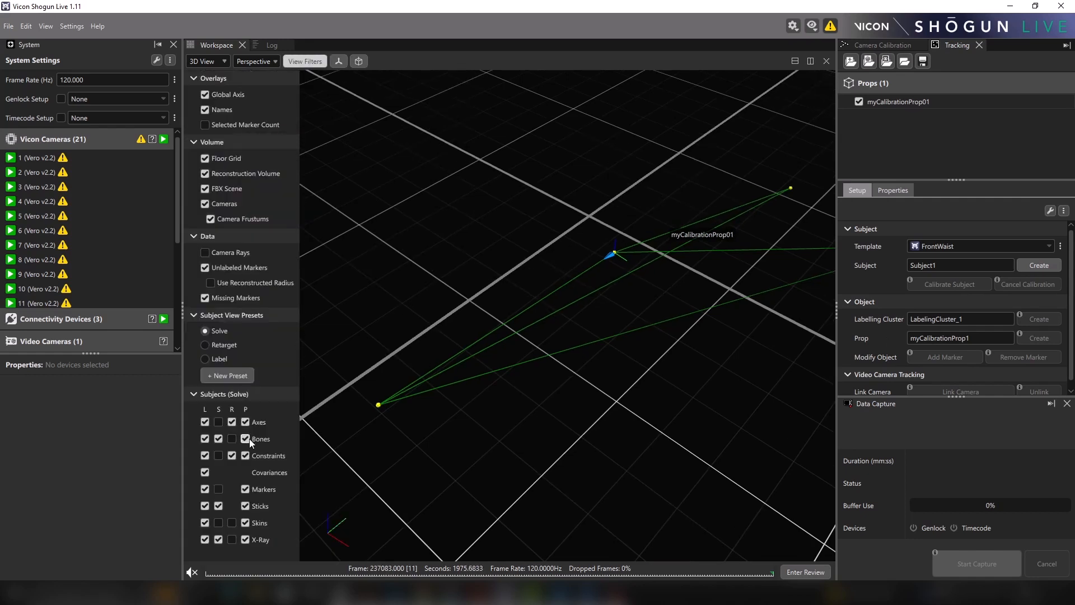
{"action": "left_click", "coordinate": [245, 507]}
{"action": "left_click_drag", "start_coordinate": [407, 346], "coordinate": [485, 341]}
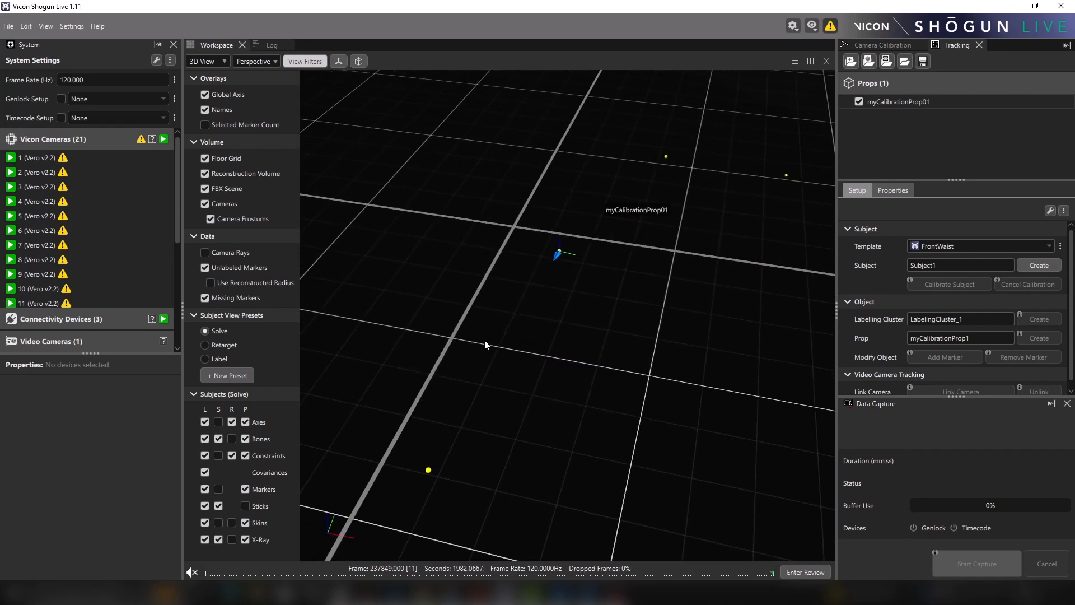
{"action": "left_click", "coordinate": [307, 62]}
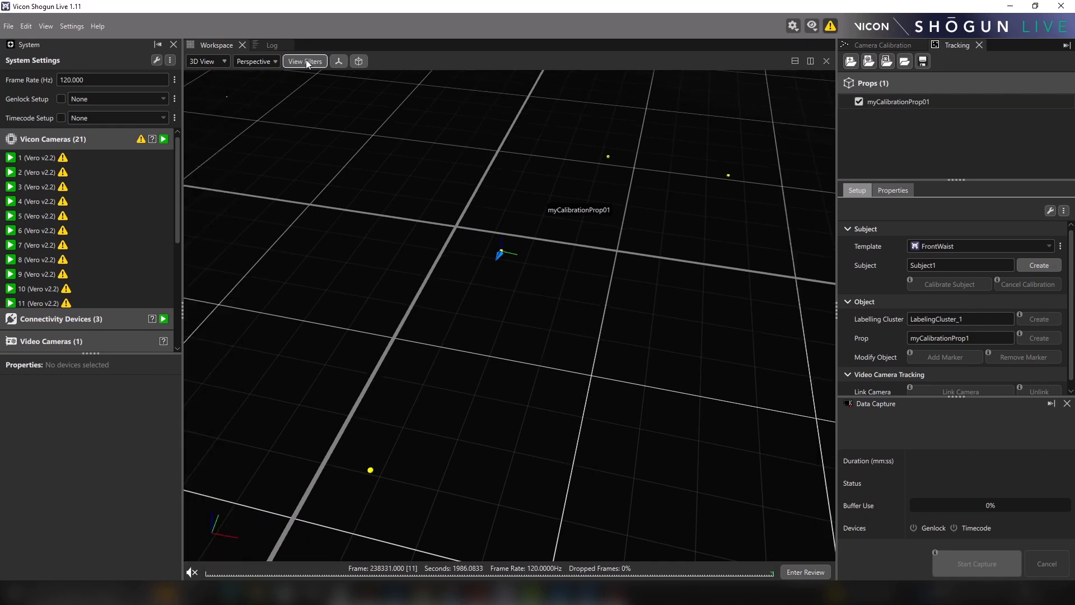
{"action": "left_click_drag", "start_coordinate": [784, 330], "coordinate": [642, 295]}
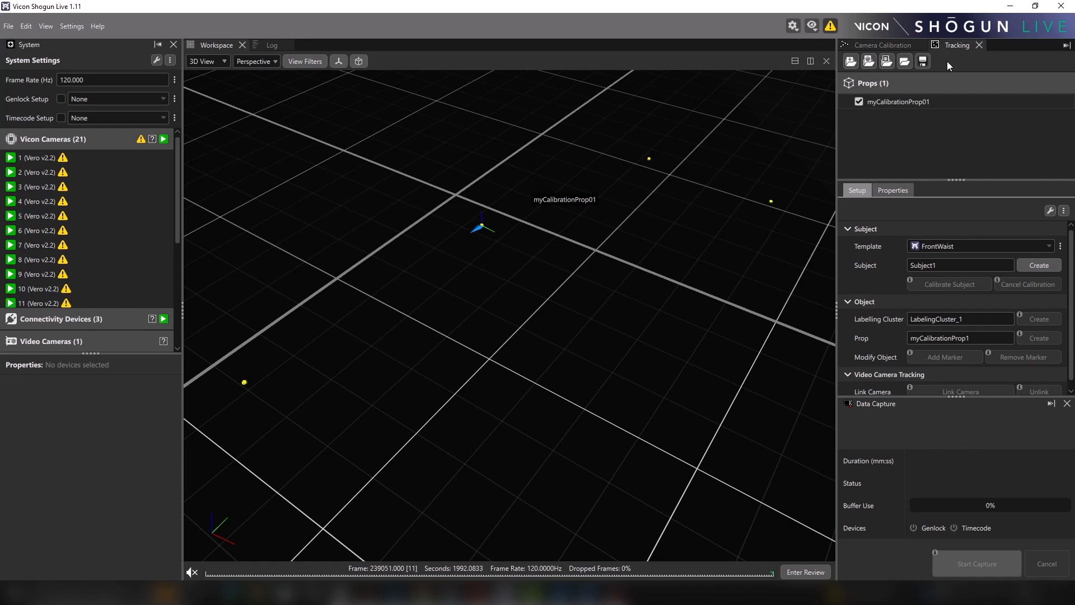
Open the camera calibration scaling settings for myCalibrationProp01 and move the dialog clear of the prop's markers
{"action": "right_click", "coordinate": [919, 100]}
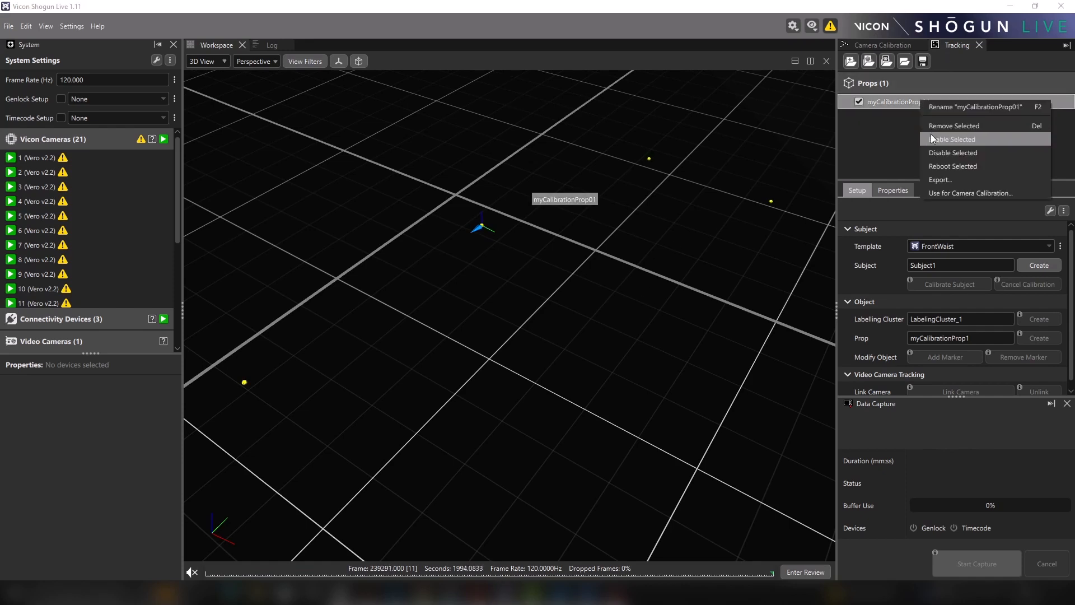
{"action": "left_click", "coordinate": [949, 194]}
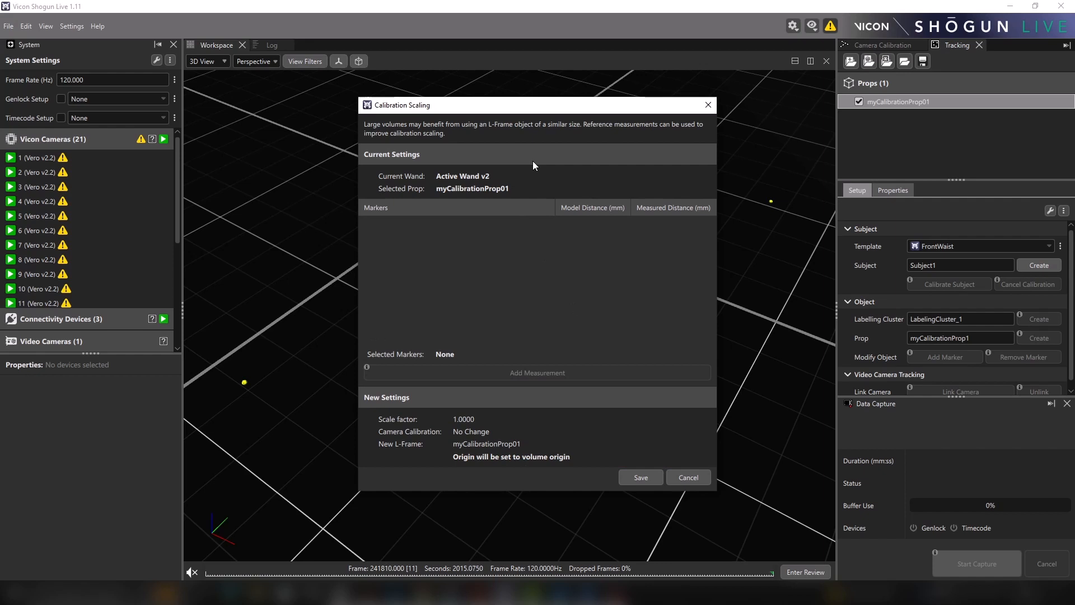
{"action": "left_click_drag", "start_coordinate": [450, 109], "coordinate": [799, 110]}
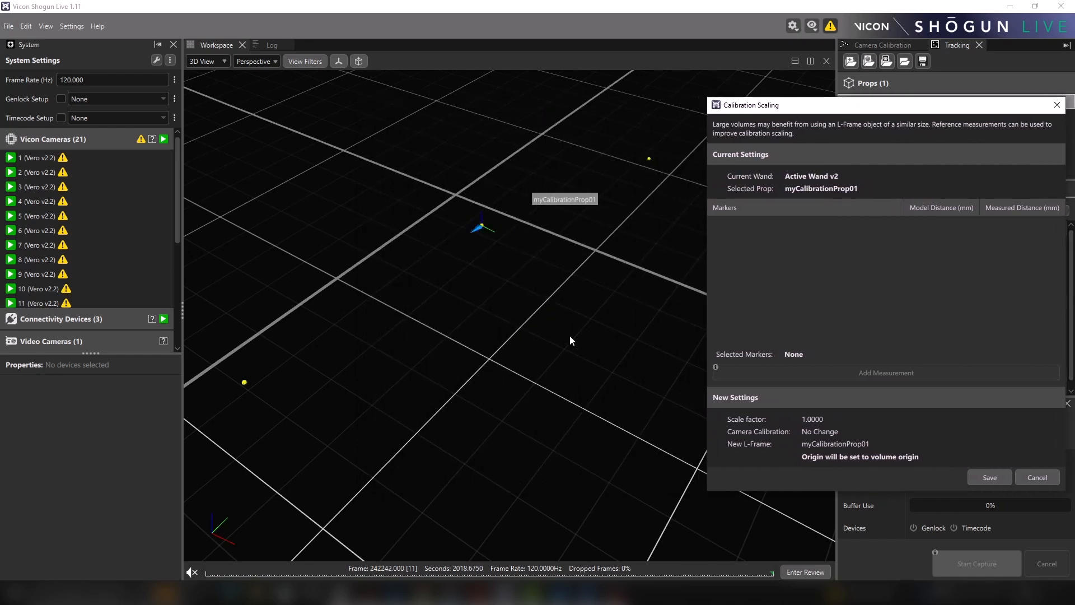
Add a reference measurement between markers M_1 and M_2 with a measured distance of 1557 mm
{"action": "mouse_move", "coordinate": [412, 428]}
{"action": "left_mouse_down"}
{"action": "mouse_move", "coordinate": [445, 438]}
{"action": "mouse_move", "coordinate": [479, 429]}
{"action": "mouse_move", "coordinate": [507, 397]}
{"action": "mouse_move", "coordinate": [504, 428]}
{"action": "left_mouse_up"}
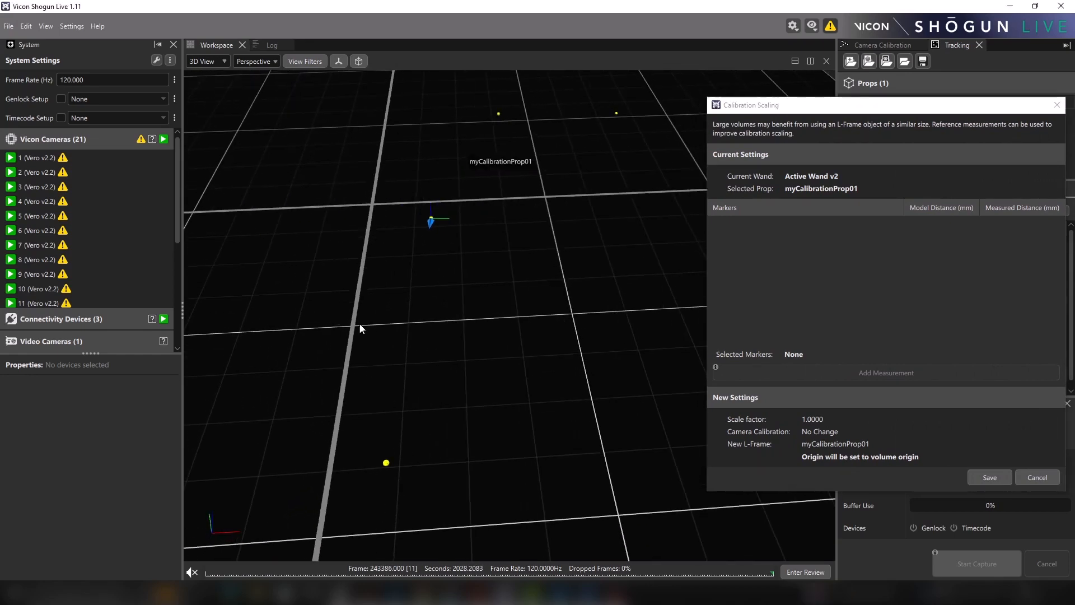
{"action": "left_click_drag", "start_coordinate": [309, 183], "coordinate": [504, 495]}
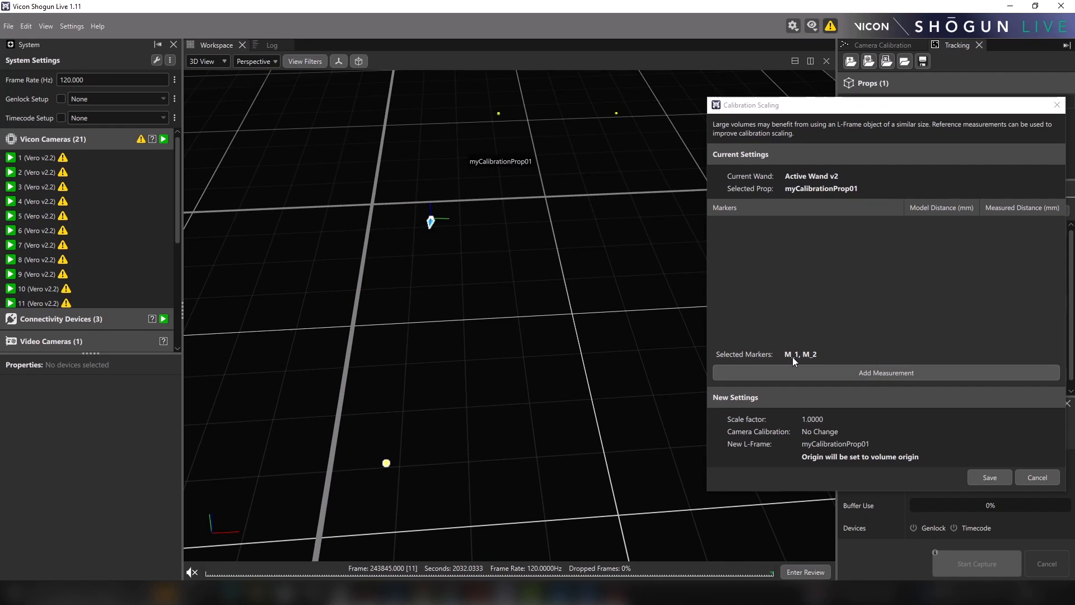
{"action": "left_click", "coordinate": [836, 372]}
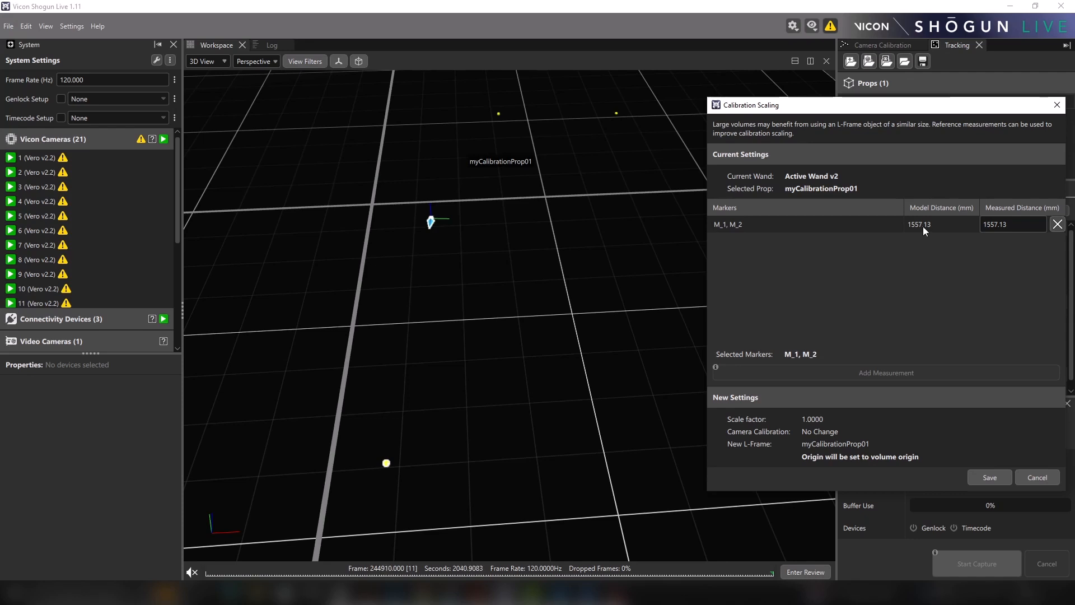
{"action": "double_click", "coordinate": [997, 225]}
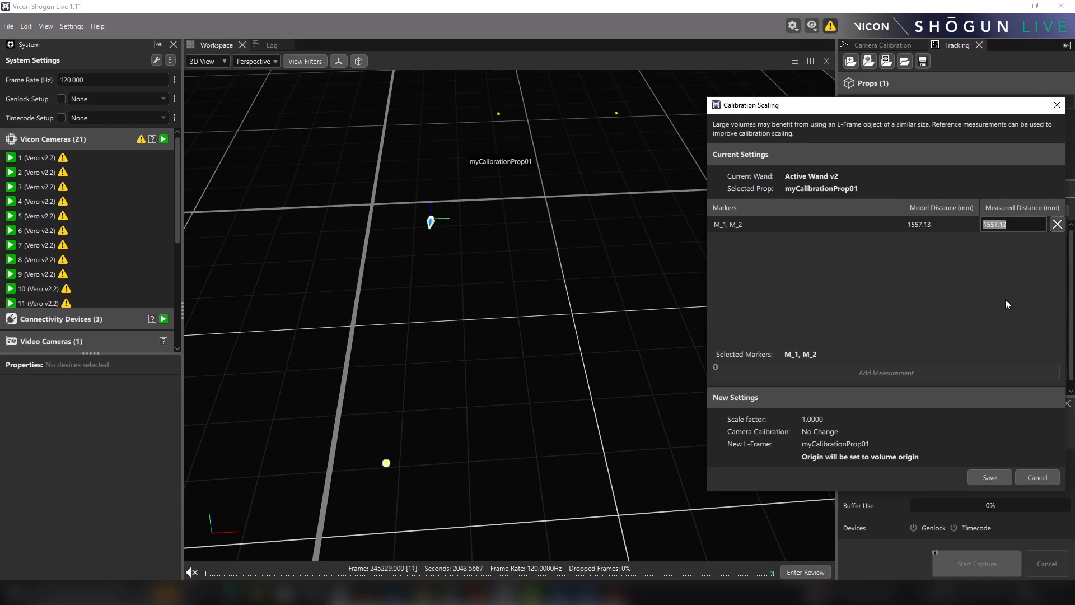
{"action": "type", "text": "1557"}
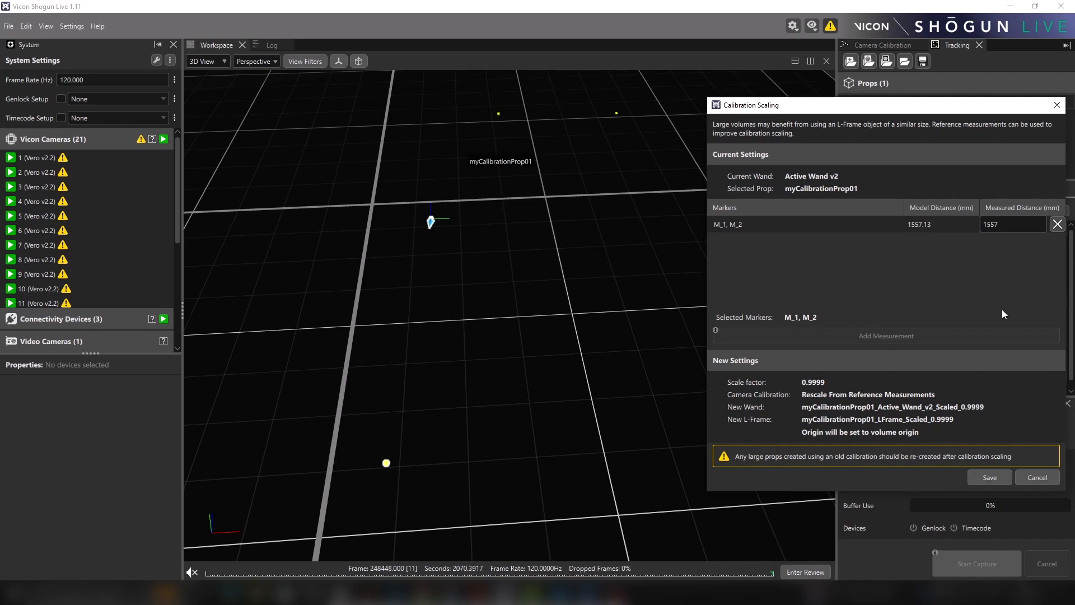
Add a reference measurement between markers M_1 and M_4 with a measured distance of 1364 mm and save the calibration scaling
{"action": "left_click_drag", "start_coordinate": [314, 317], "coordinate": [530, 314]}
{"action": "middle_click_drag", "start_coordinate": [530, 314], "coordinate": [730, 315]}
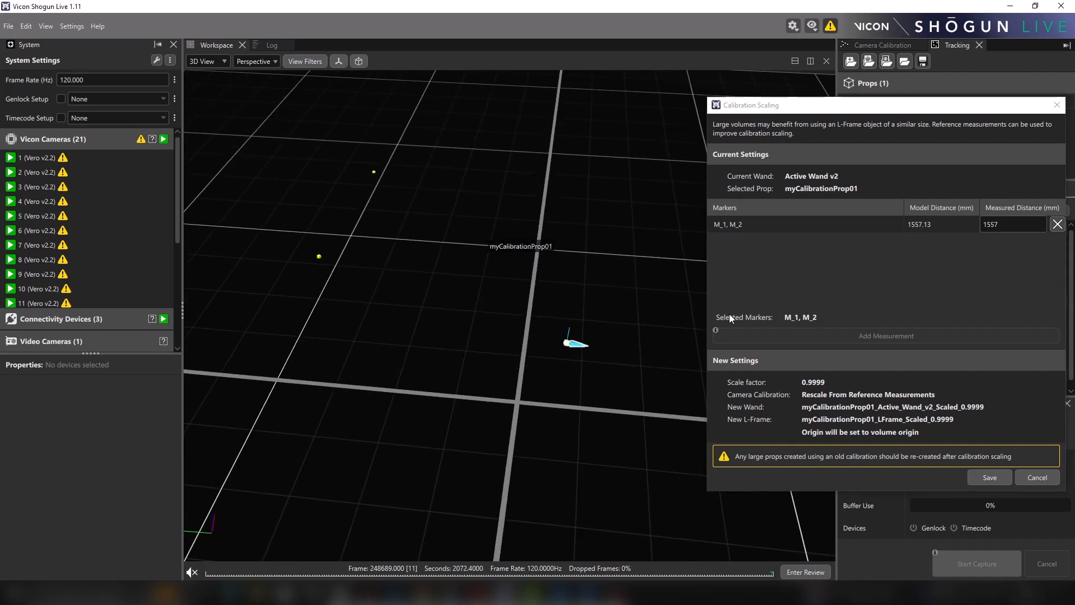
{"action": "left_click_drag", "start_coordinate": [375, 335], "coordinate": [458, 334]}
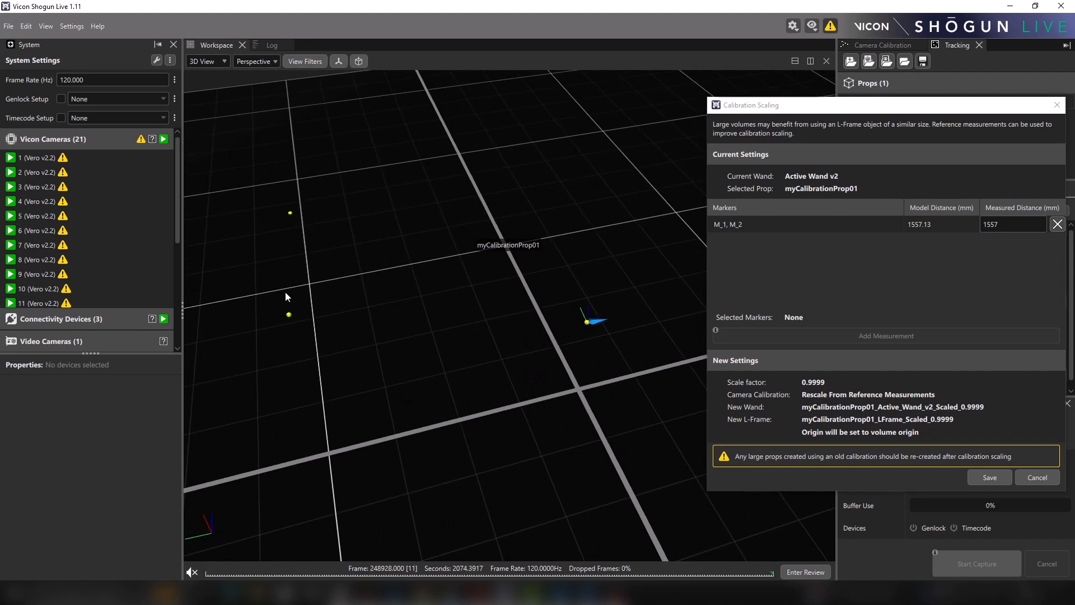
{"action": "left_click_drag", "start_coordinate": [250, 271], "coordinate": [639, 399]}
{"action": "left_click_drag", "start_coordinate": [628, 400], "coordinate": [627, 400]}
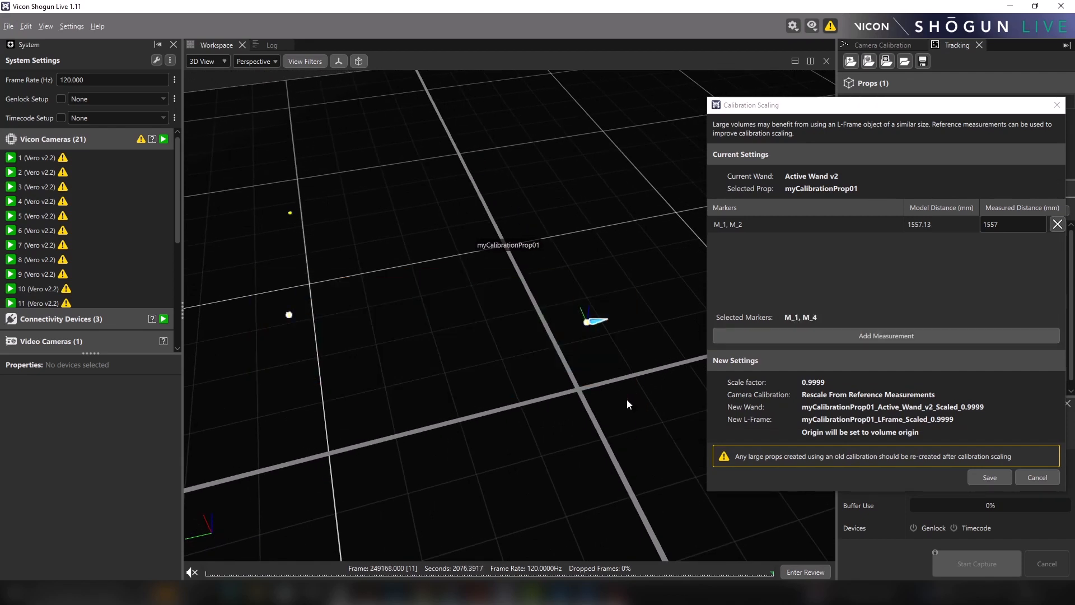
{"action": "left_click", "coordinate": [828, 340]}
{"action": "double_click", "coordinate": [1014, 241]}
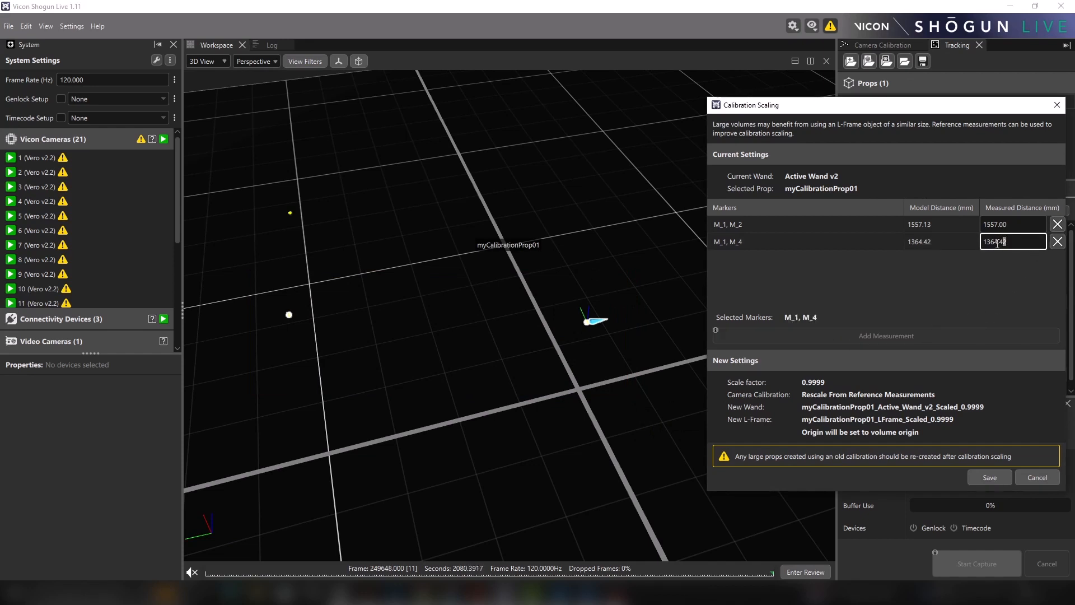
{"action": "type", "text": "136"}
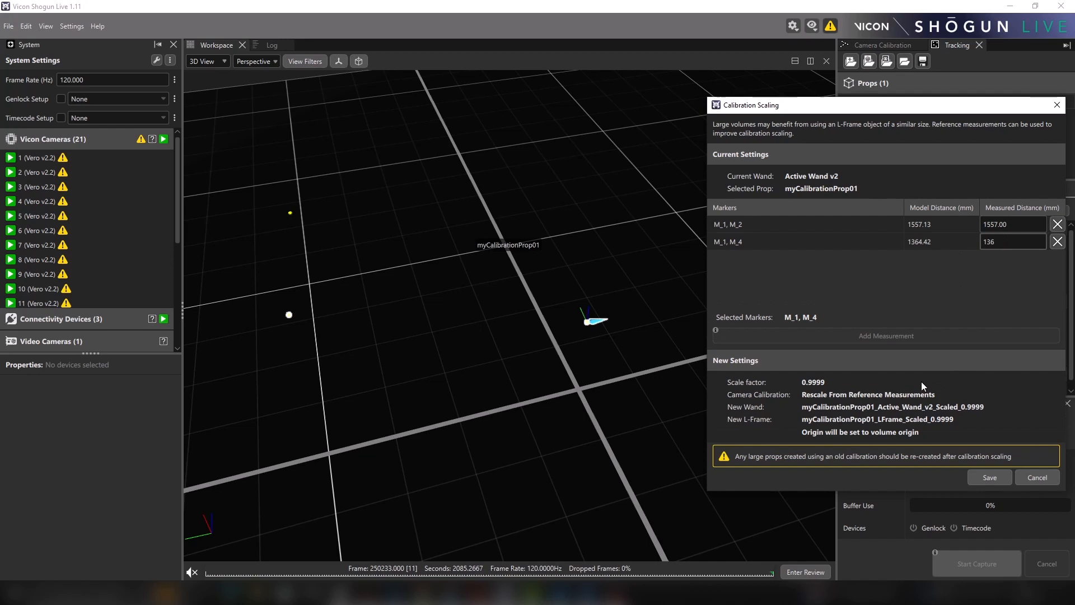
{"action": "type", "text": "4"}
{"action": "key", "text": "Return"}
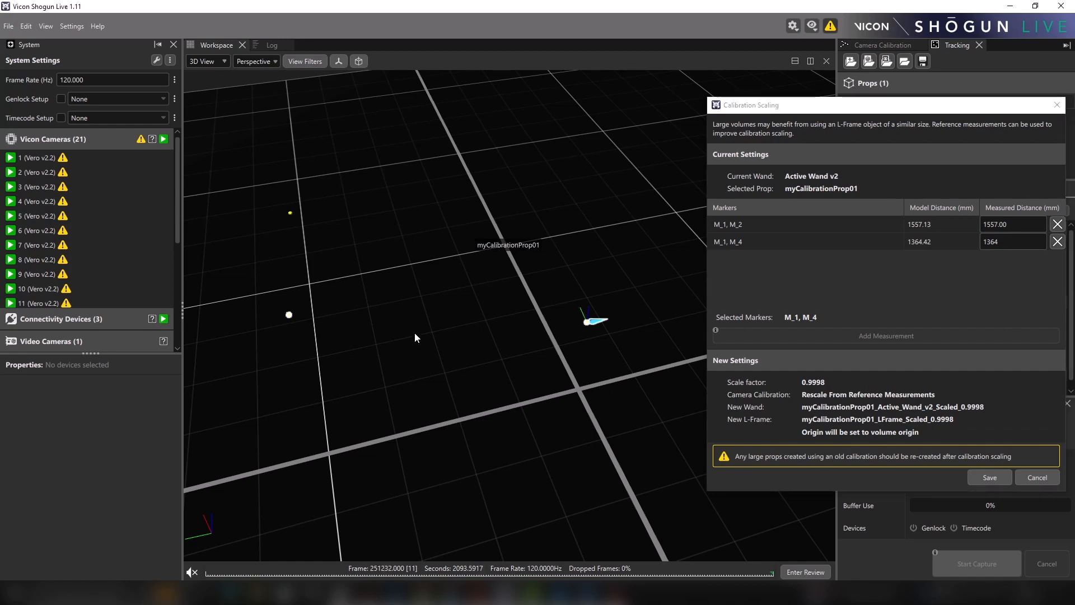
{"action": "left_click_drag", "start_coordinate": [414, 332], "coordinate": [438, 405]}
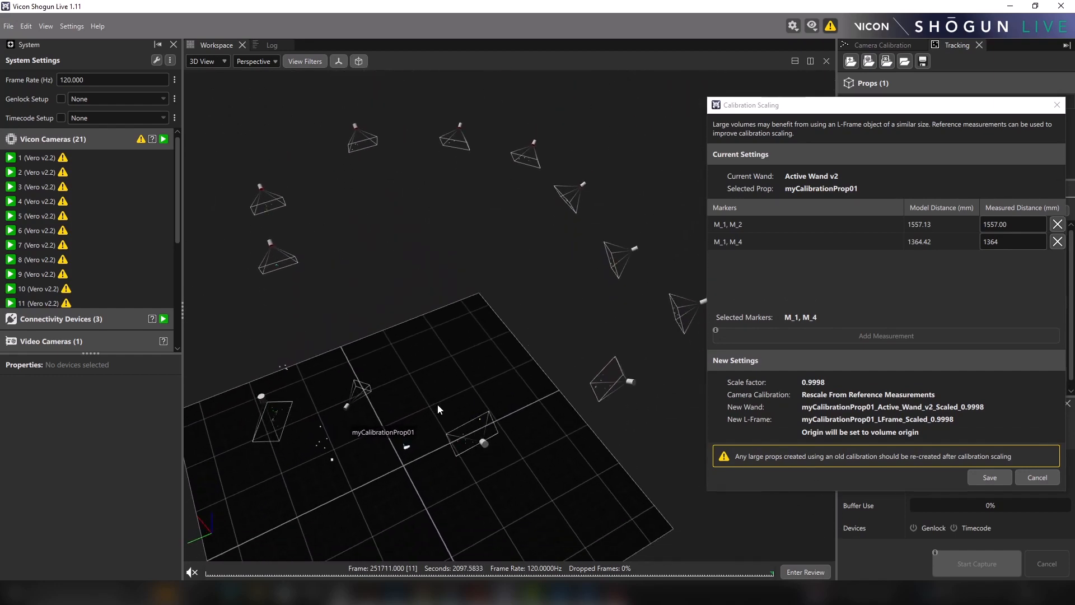
{"action": "left_click", "coordinate": [989, 477]}
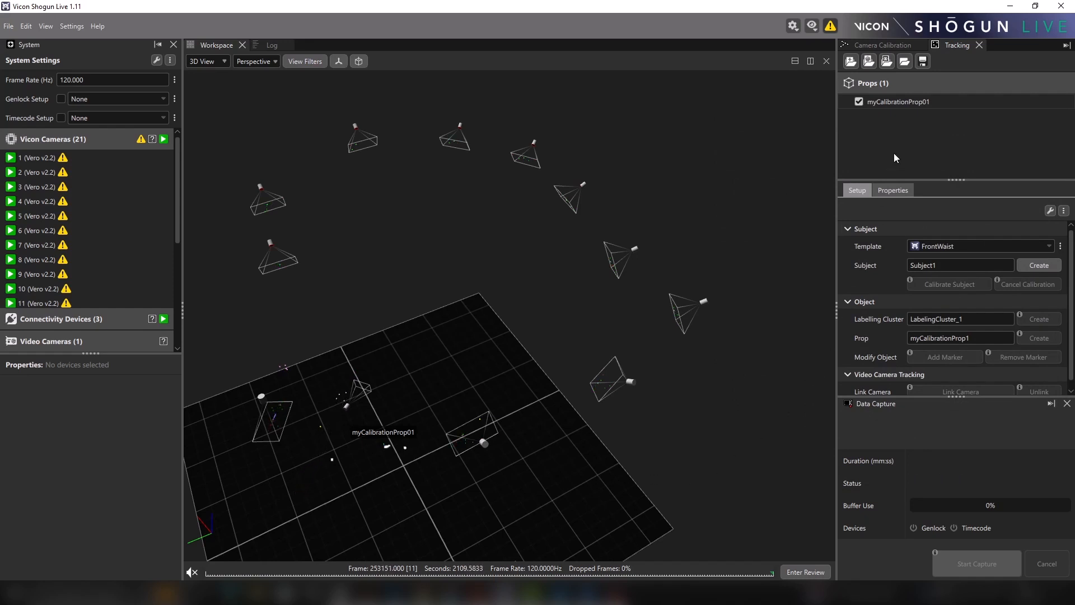
Reopen the camera calibration scaling settings for myCalibrationProp01 to check the current wand and scaling status
{"action": "left_click", "coordinate": [899, 104]}
{"action": "right_click", "coordinate": [898, 104]}
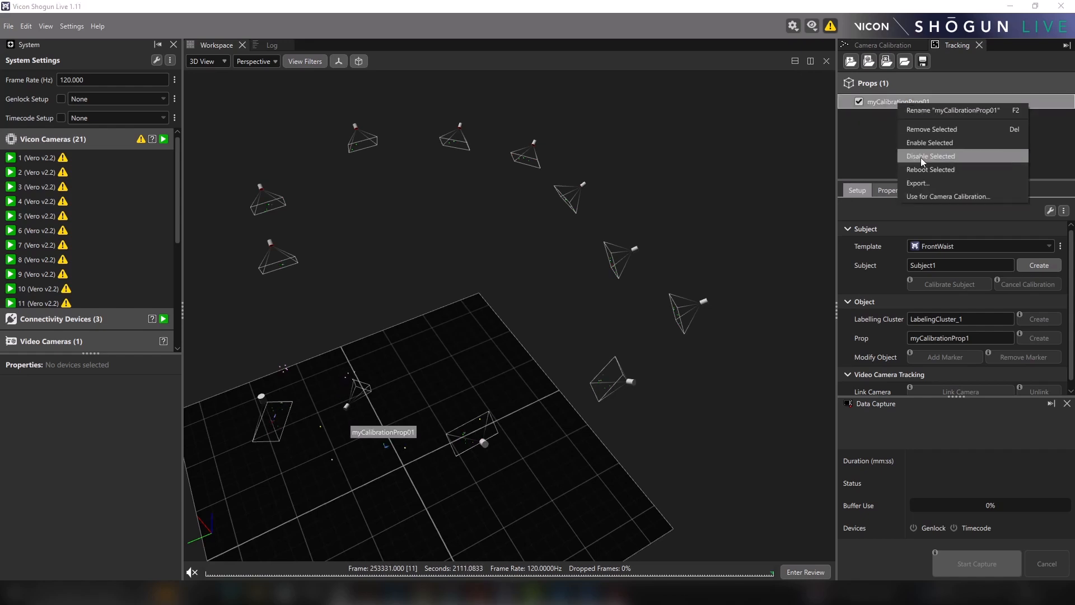
{"action": "left_click", "coordinate": [936, 198]}
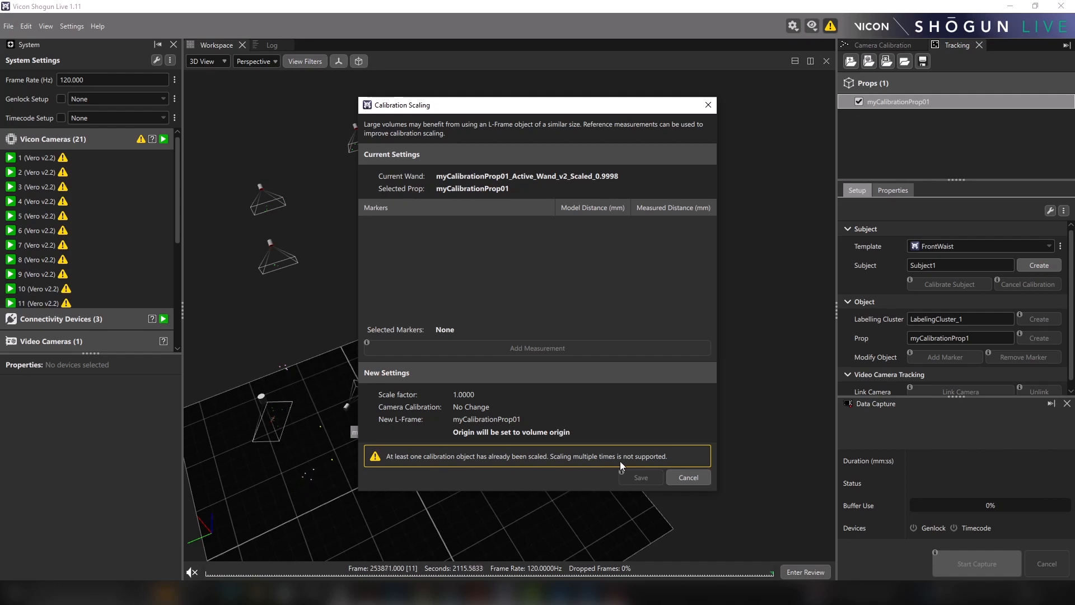
Cancel the calibration scaling and show the advanced Wand Wave and Volume Setup parameters to check the assigned wand and L-frame objects
{"action": "left_click", "coordinate": [694, 477]}
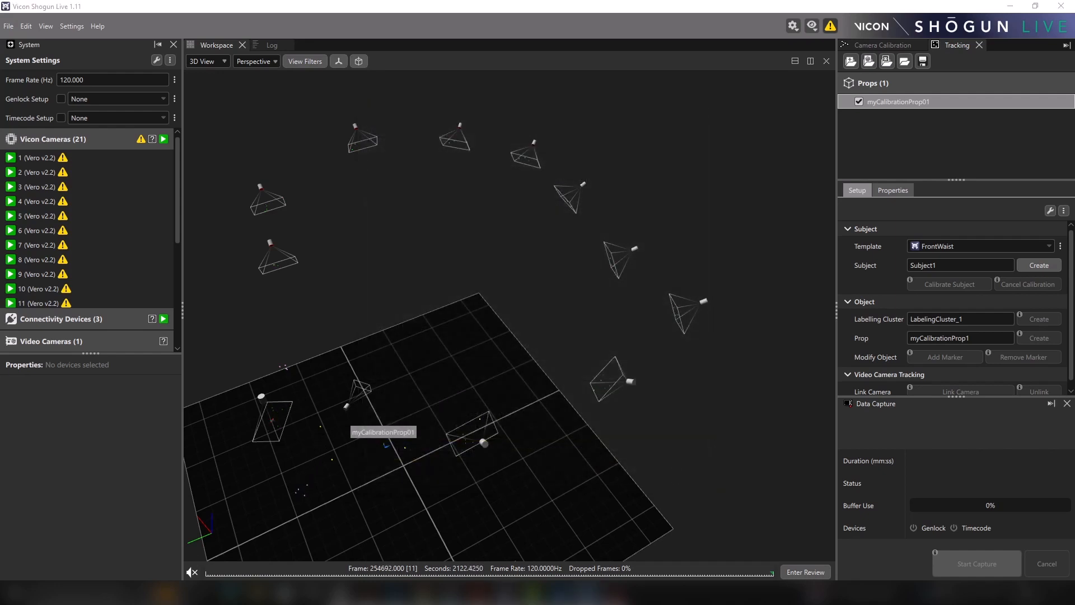
{"action": "left_click", "coordinate": [877, 47]}
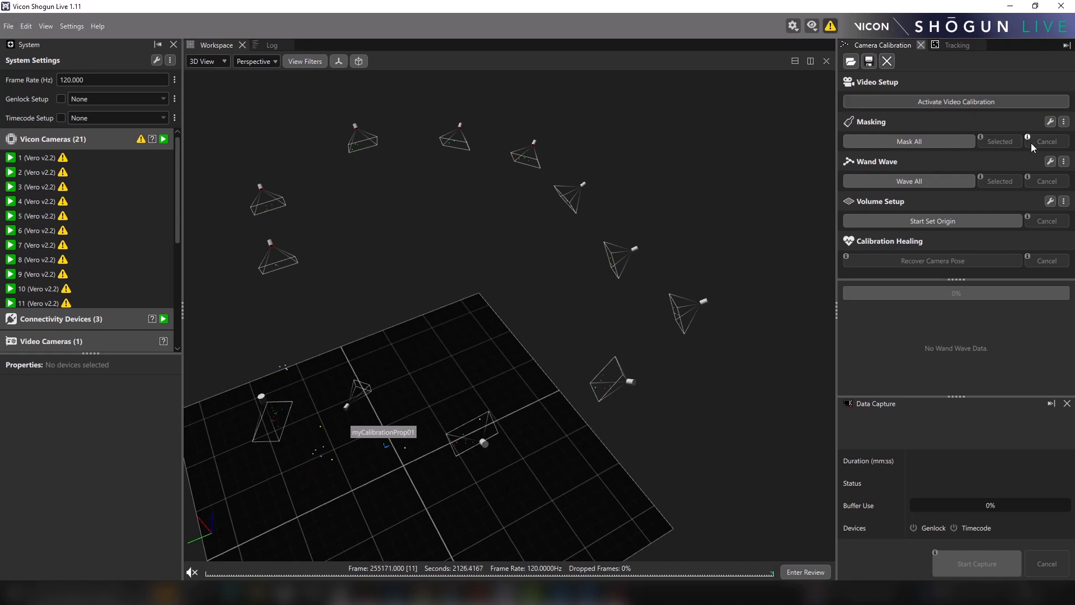
{"action": "left_click", "coordinate": [1046, 163]}
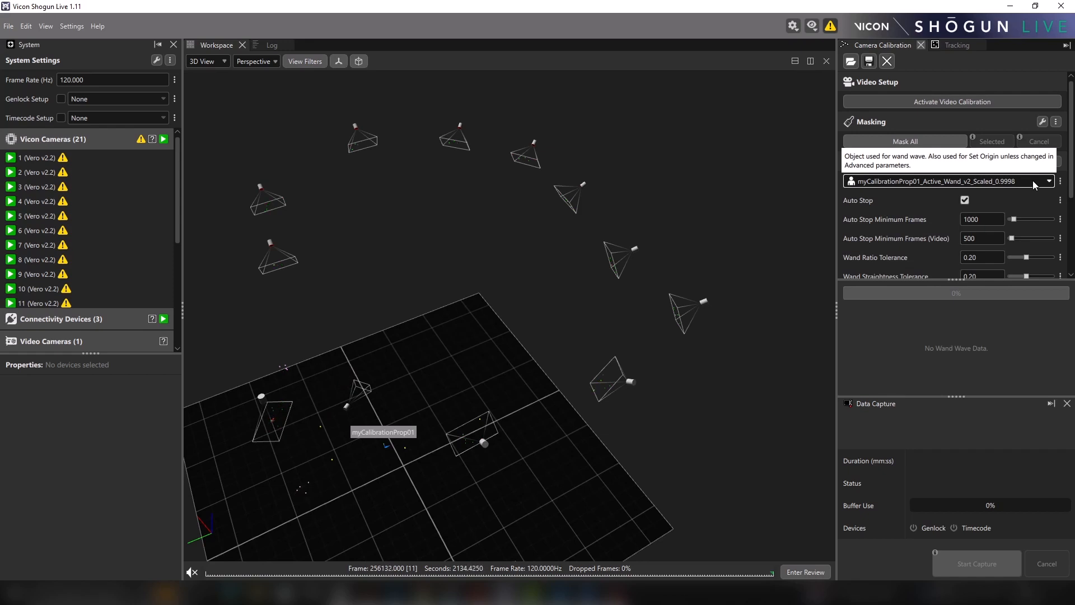
{"action": "scroll", "coordinate": [1023, 250], "scroll_direction": "down", "scroll_amount": 4}
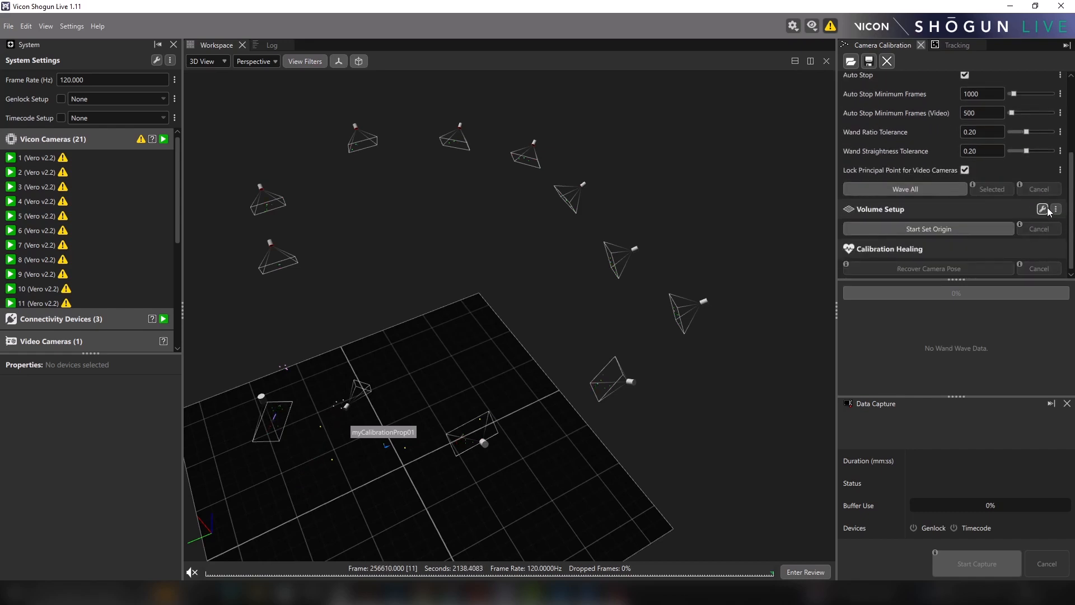
{"action": "left_click", "coordinate": [1047, 209]}
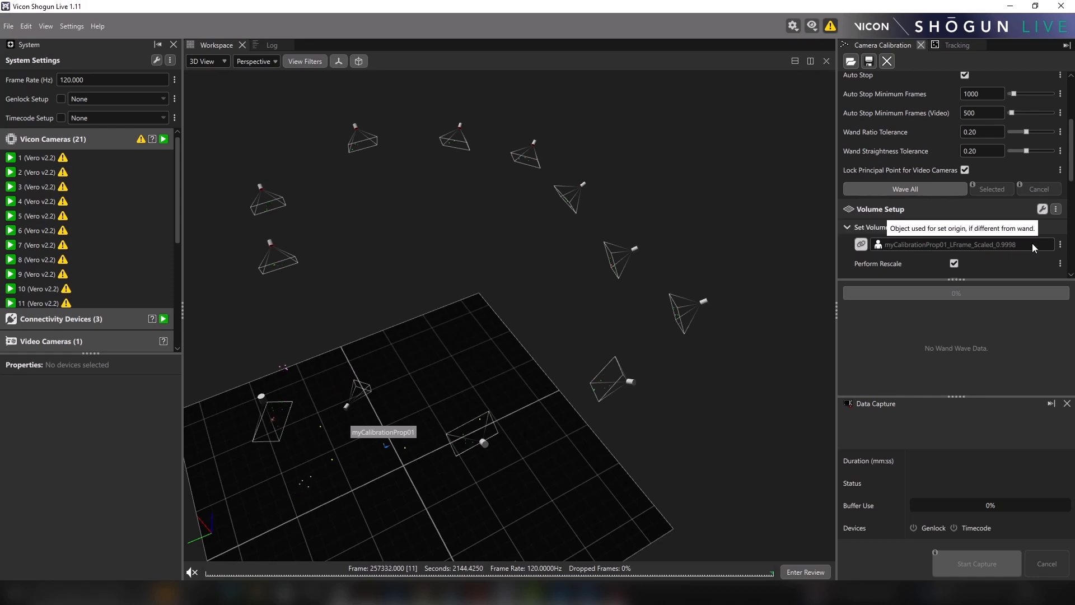
Set the Wand Wave calibration object back to the standard Active Wand v2
{"action": "scroll", "coordinate": [1033, 243], "scroll_direction": "up", "scroll_amount": 4}
{"action": "left_click", "coordinate": [1041, 183]}
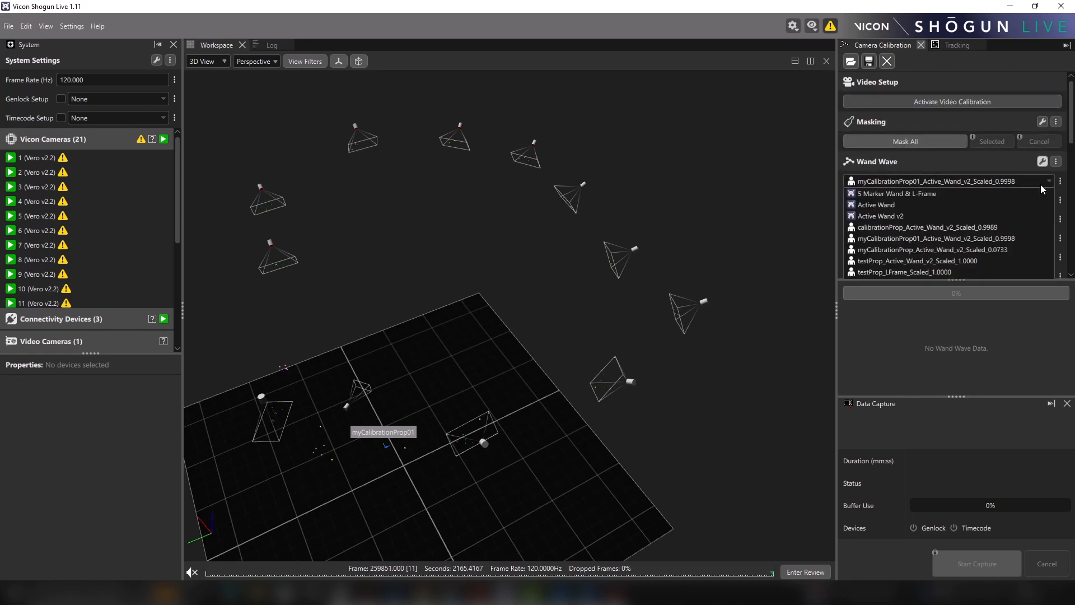
{"action": "left_click", "coordinate": [956, 220]}
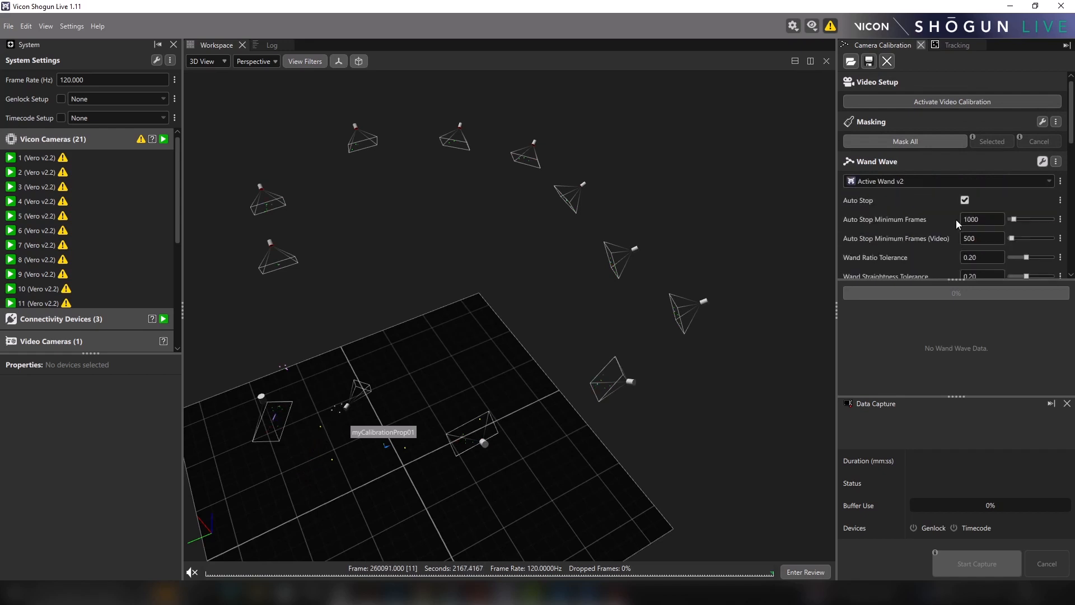
Clear the current camera calibration and camera masks, and load a saved camera calibration file
{"action": "left_click", "coordinate": [887, 61]}
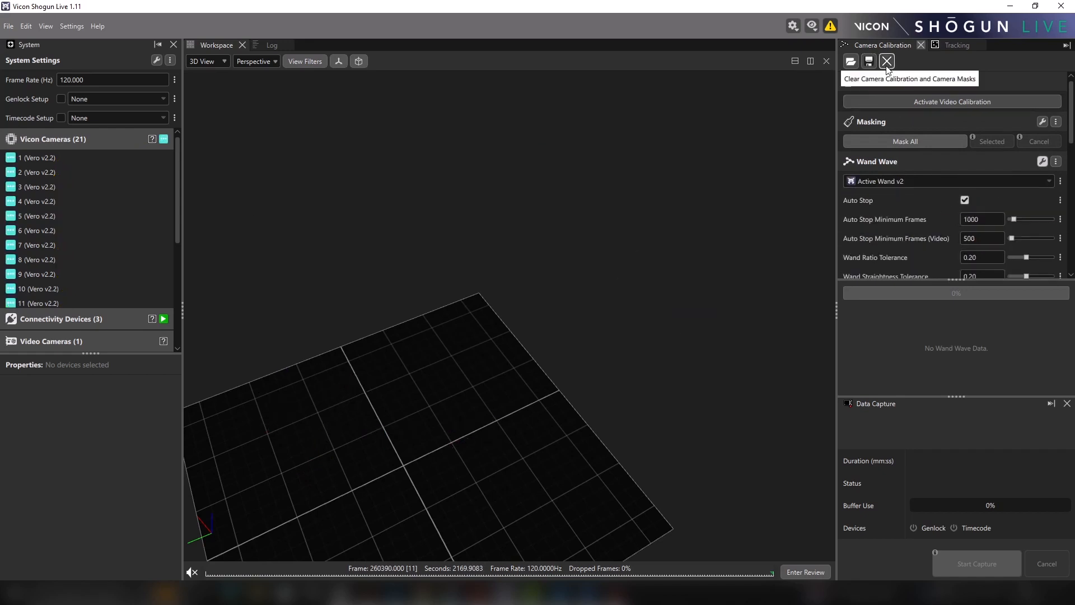
{"action": "left_click", "coordinate": [852, 62]}
{"action": "double_click", "coordinate": [203, 91]}
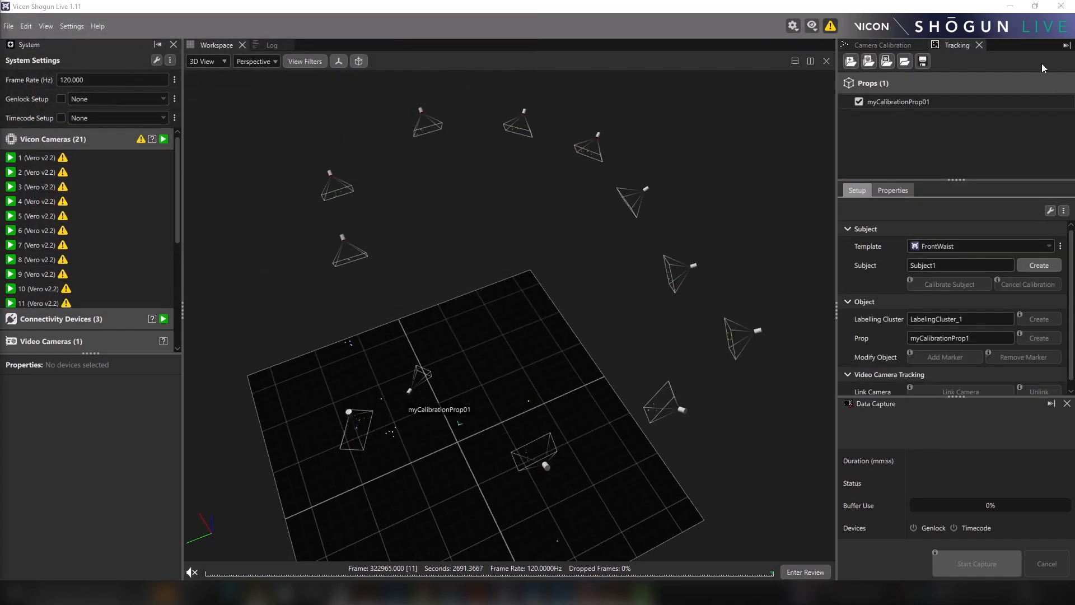
Remove the prop myCalibrationProp01 from the tracked props and confirm its removal
{"action": "left_click", "coordinate": [926, 102]}
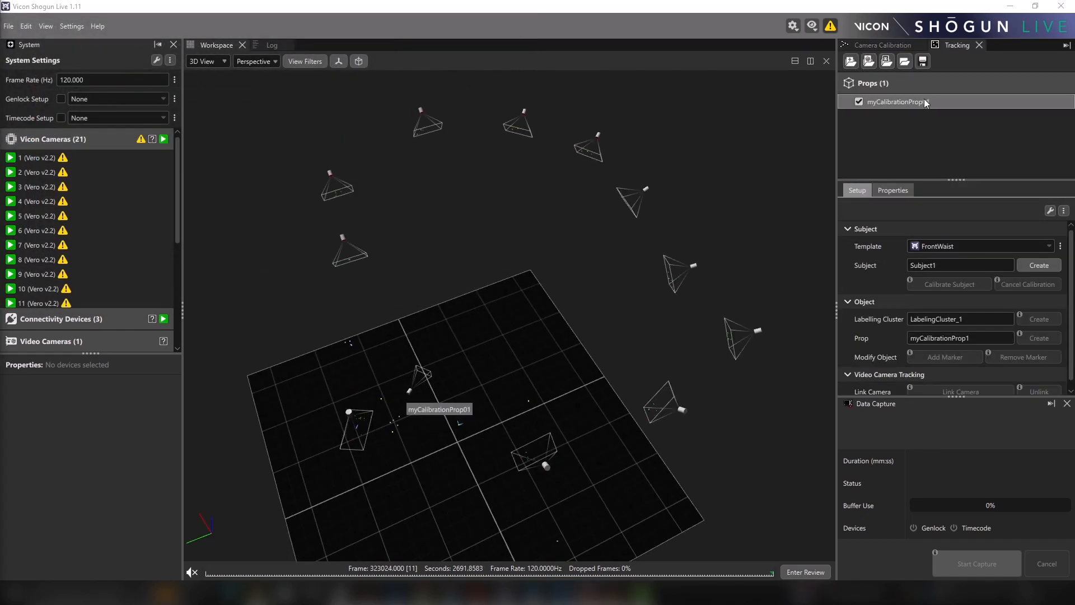
{"action": "right_click", "coordinate": [925, 102]}
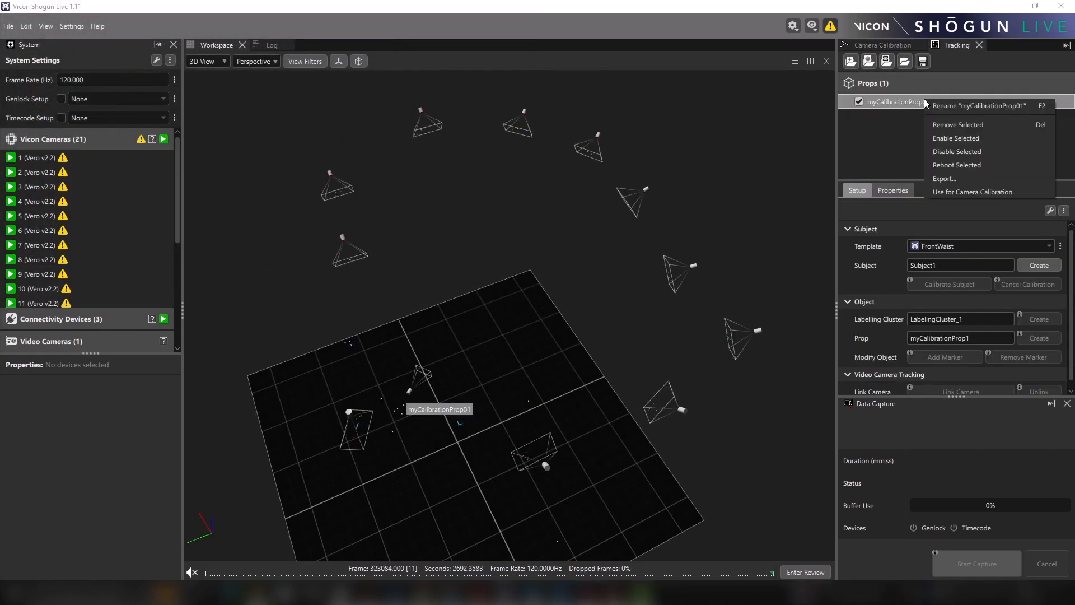
{"action": "left_click", "coordinate": [947, 124]}
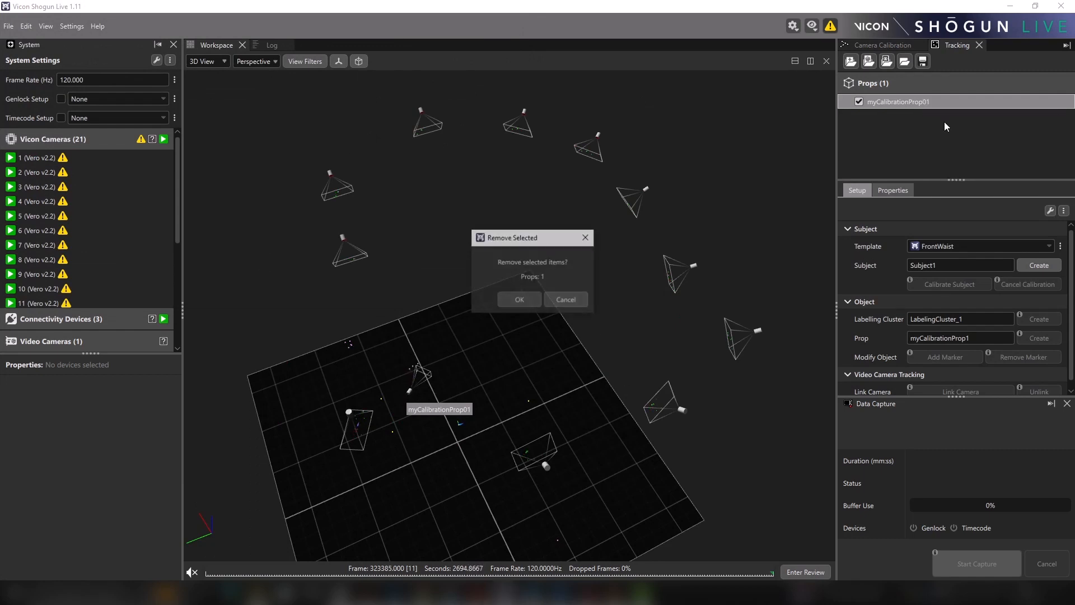
{"action": "left_click", "coordinate": [507, 305]}
Select the four floor markers around the volume origin and create a prop named myCalibrationProp02 from them
{"action": "right_click_drag", "start_coordinate": [435, 481], "coordinate": [461, 301]}
{"action": "middle_click_drag", "start_coordinate": [461, 301], "coordinate": [504, 137]}
{"action": "left_click_drag", "start_coordinate": [445, 358], "coordinate": [347, 185]}
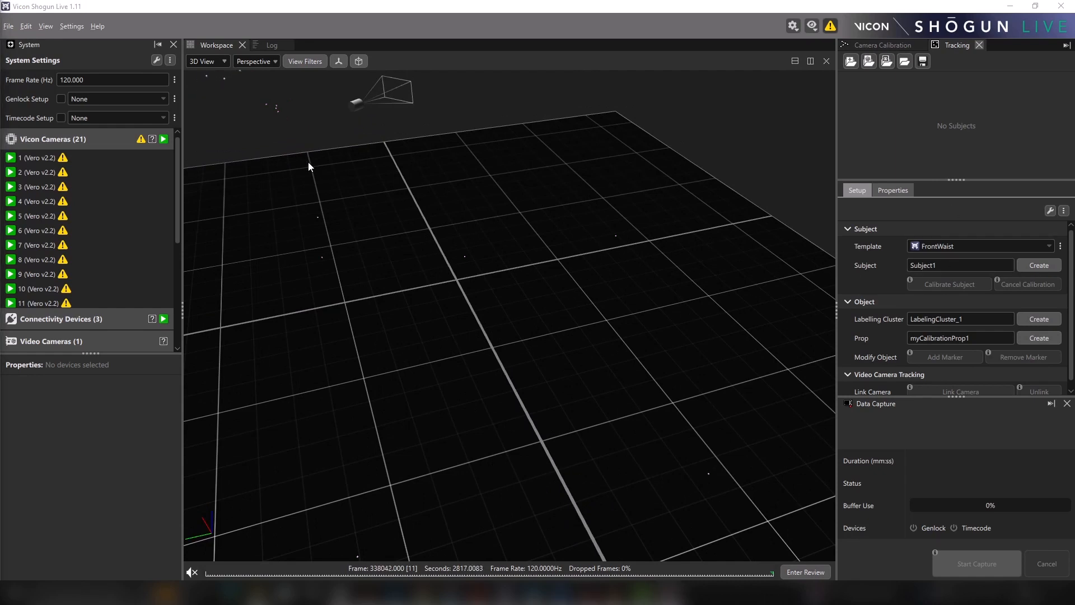
{"action": "left_click_drag", "start_coordinate": [278, 187], "coordinate": [686, 314]}
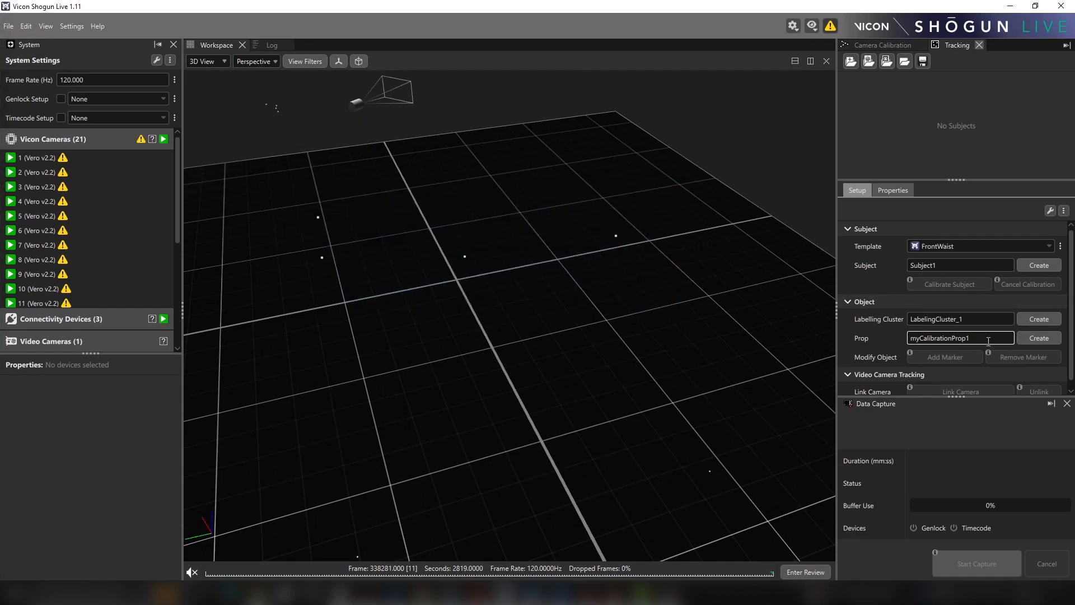
{"action": "left_click", "coordinate": [988, 341]}
{"action": "key", "text": "BackSpace"}
{"action": "type", "text": "02"}
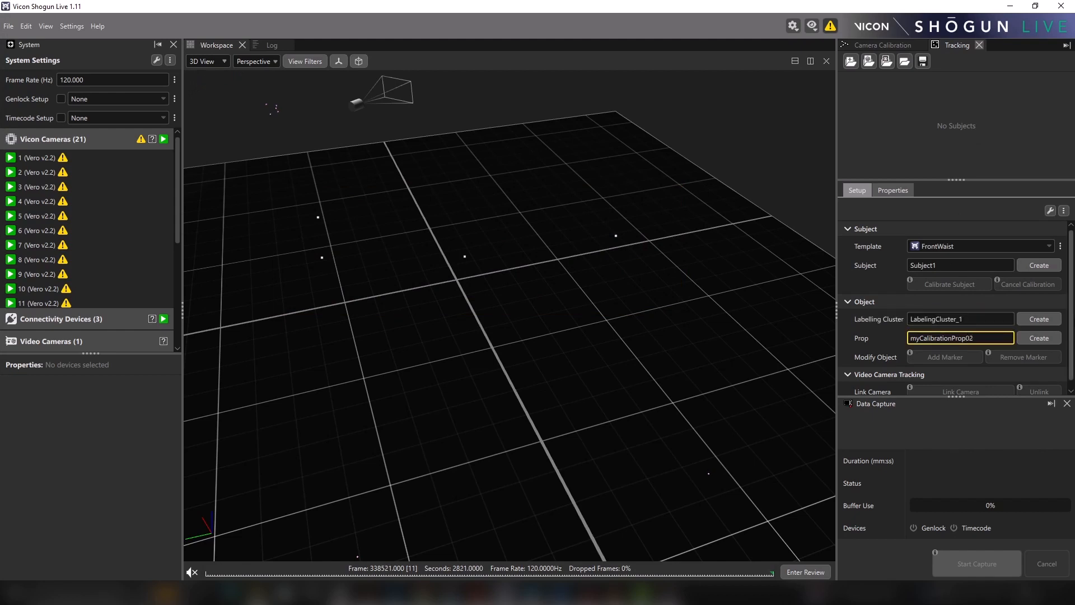
{"action": "left_click", "coordinate": [1038, 337]}
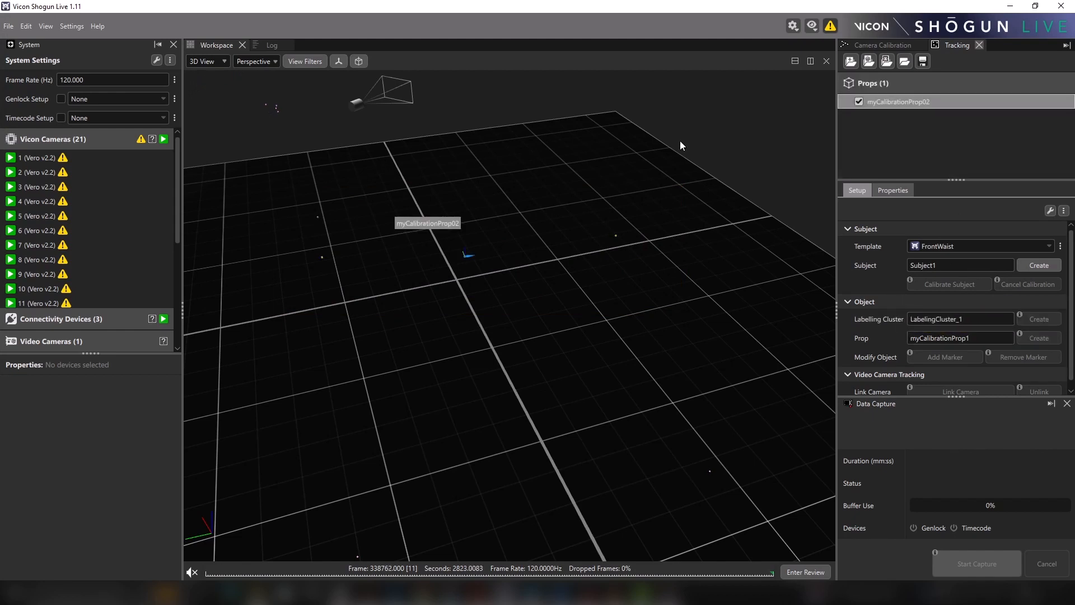
Open the camera calibration scaling settings for myCalibrationProp02 and move the dialog clear of the prop's markers
{"action": "right_click", "coordinate": [895, 102]}
{"action": "left_click", "coordinate": [935, 190]}
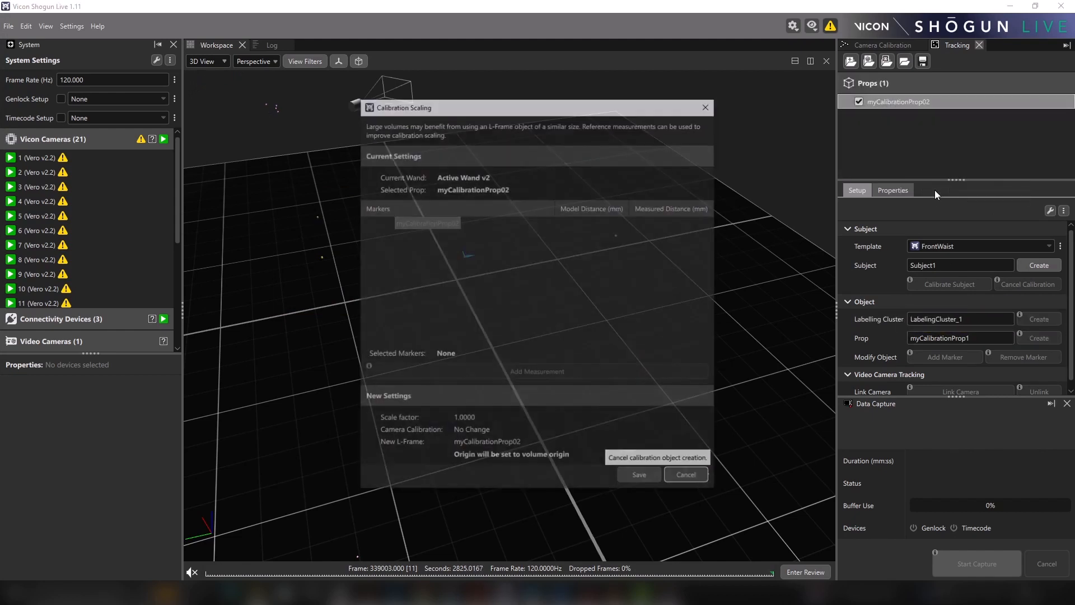
{"action": "left_click_drag", "start_coordinate": [459, 113], "coordinate": [784, 86]}
Add a reference measurement between markers M_3 and M_4 with a measured distance of 400 mm
{"action": "left_click", "coordinate": [280, 351]}
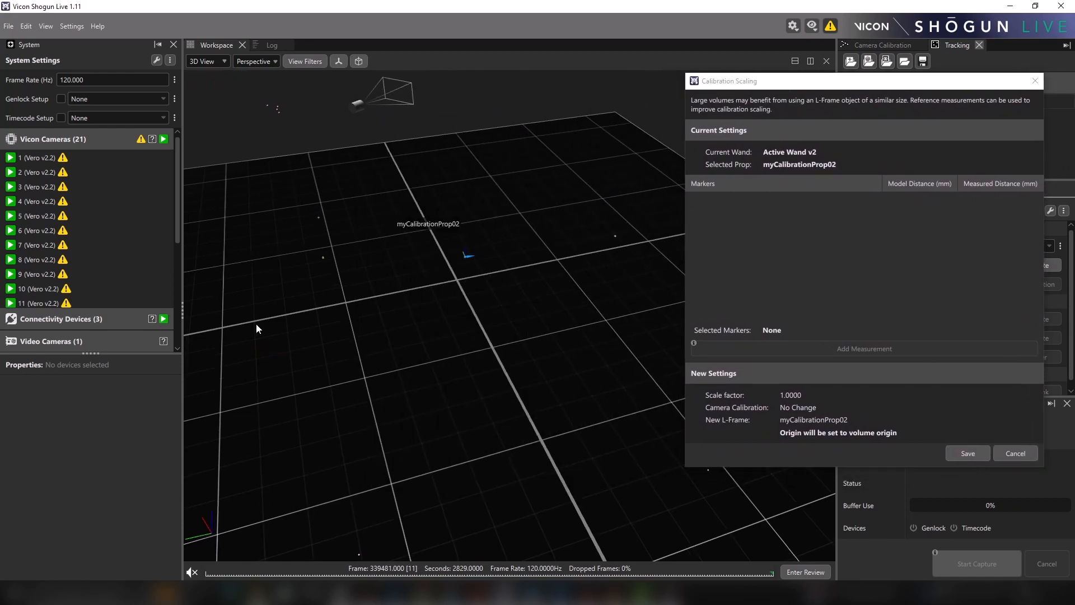
{"action": "left_click_drag", "start_coordinate": [256, 324], "coordinate": [452, 321]}
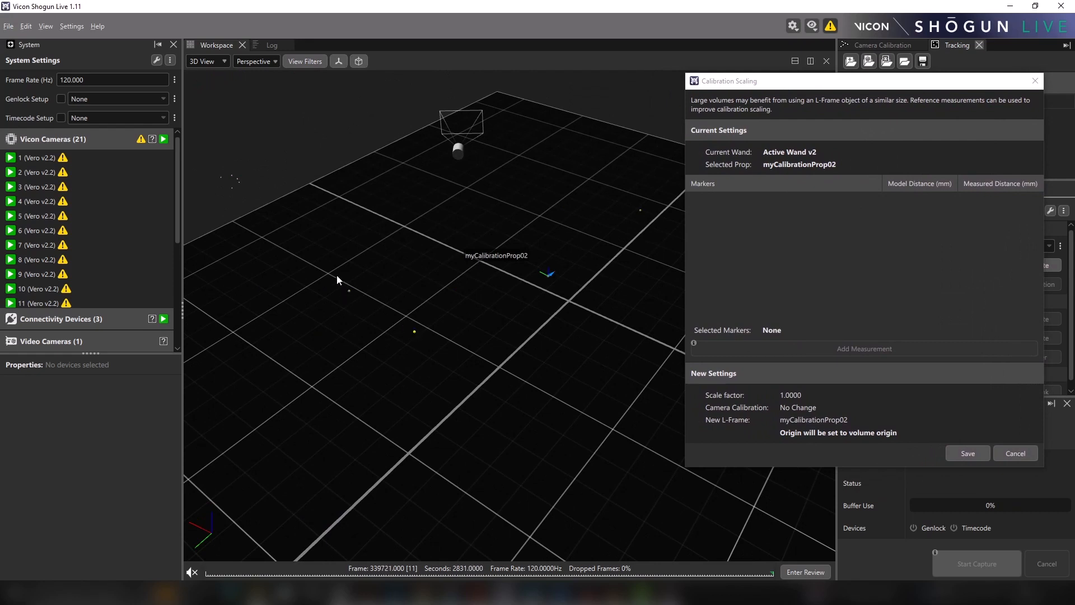
{"action": "left_click_drag", "start_coordinate": [317, 264], "coordinate": [425, 374]}
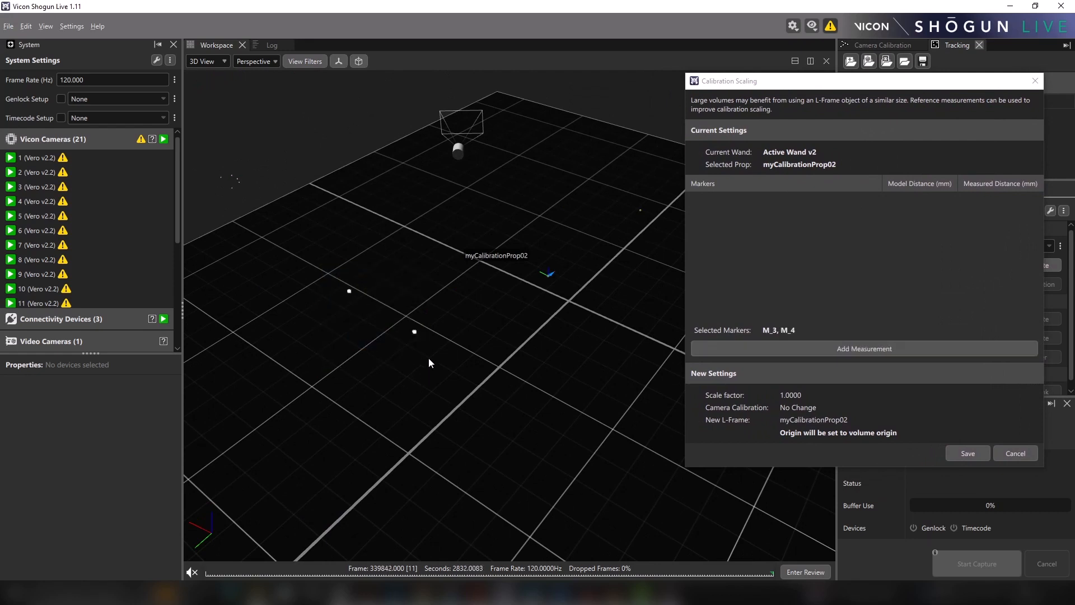
{"action": "left_click", "coordinate": [852, 348]}
{"action": "double_click", "coordinate": [984, 200]}
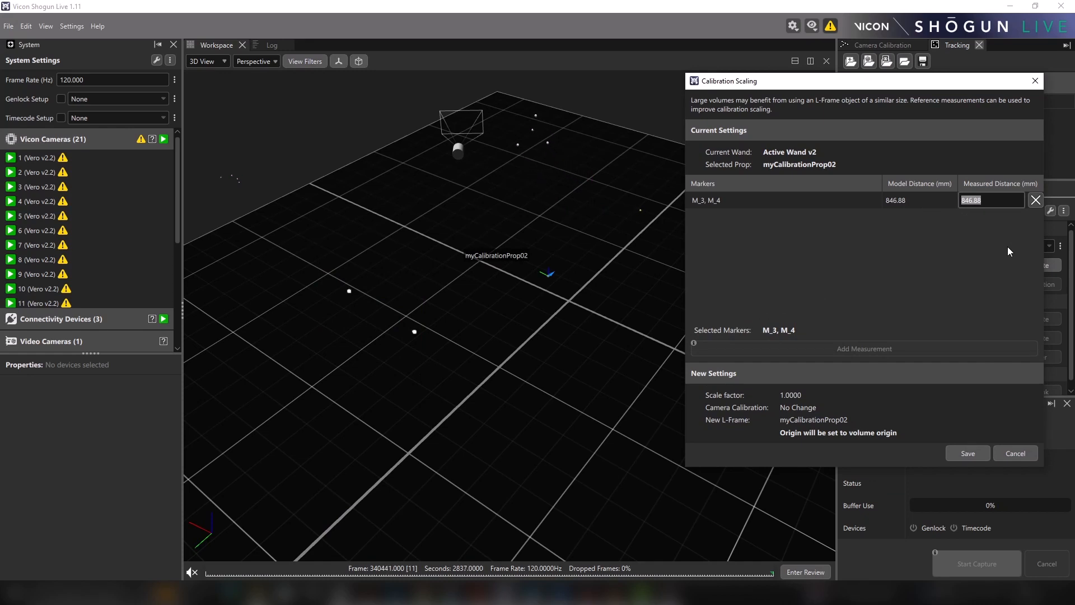
{"action": "type", "text": "400"}
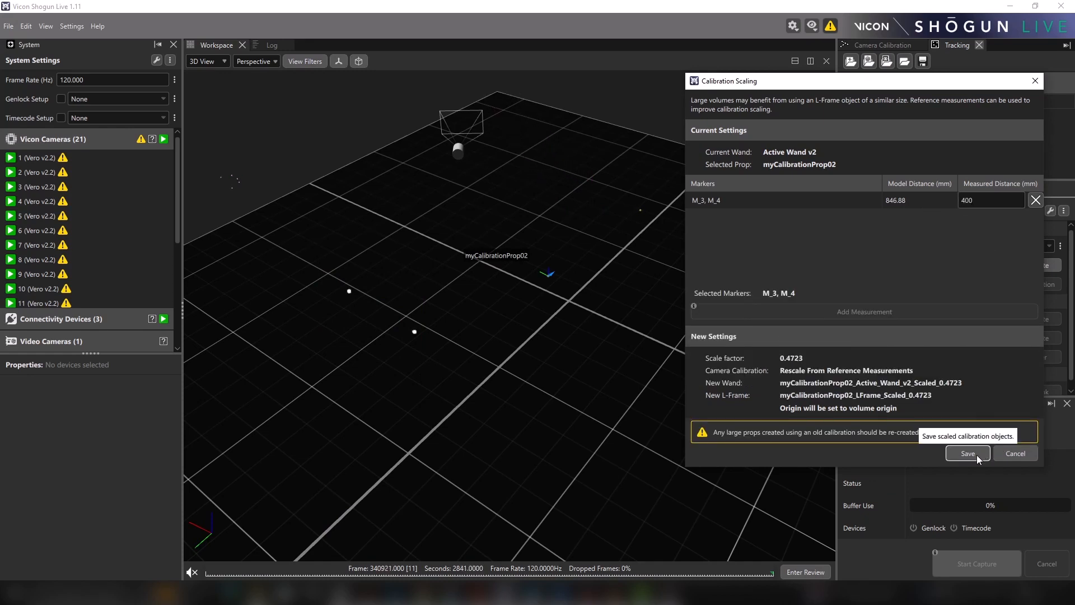
Bring the cameras around the volume into view and save the scaled calibration objects for myCalibrationProp02
{"action": "scroll", "coordinate": [589, 345], "scroll_direction": "down", "scroll_amount": 2}
{"action": "right_click_drag", "start_coordinate": [589, 345], "coordinate": [591, 388]}
{"action": "middle_click_drag", "start_coordinate": [590, 388], "coordinate": [475, 439]}
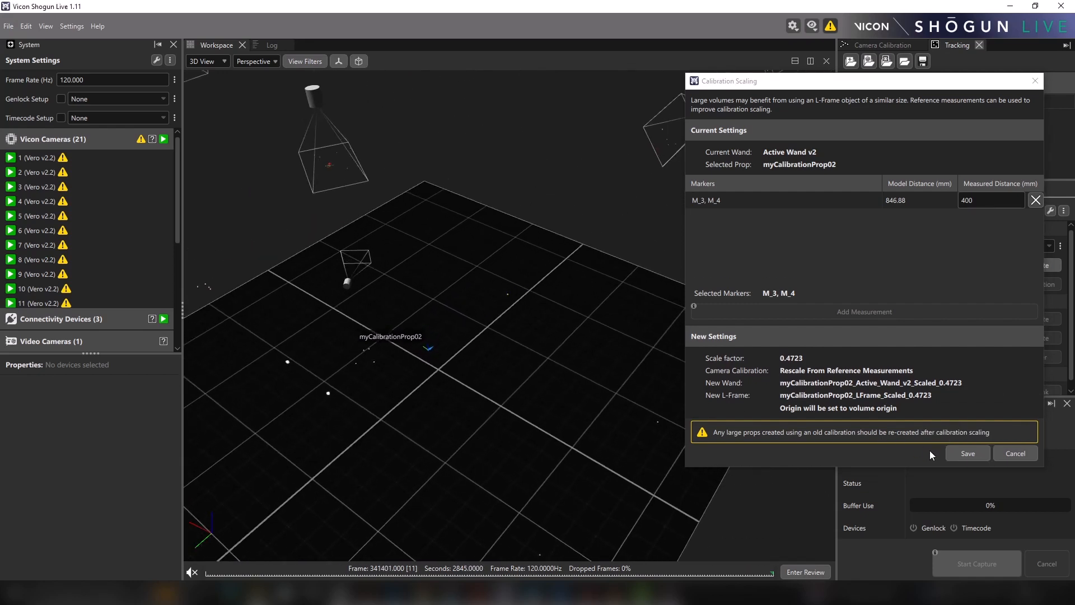
{"action": "left_click", "coordinate": [959, 454]}
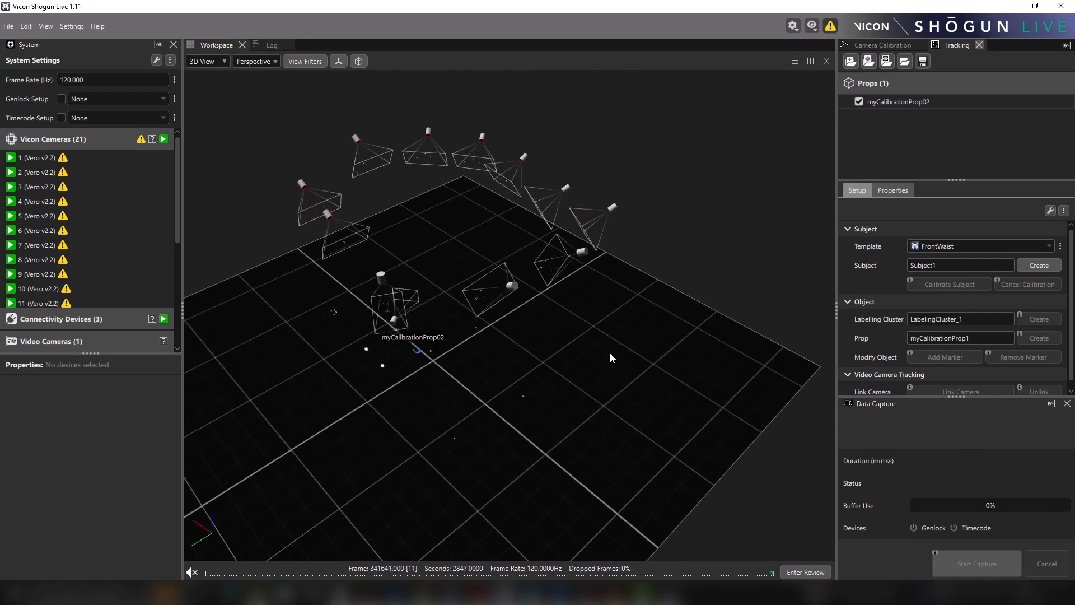
Examine the rescaled camera layout around the prop and check which wand object is assigned to Wand Wave
{"action": "left_click_drag", "start_coordinate": [611, 356], "coordinate": [523, 378]}
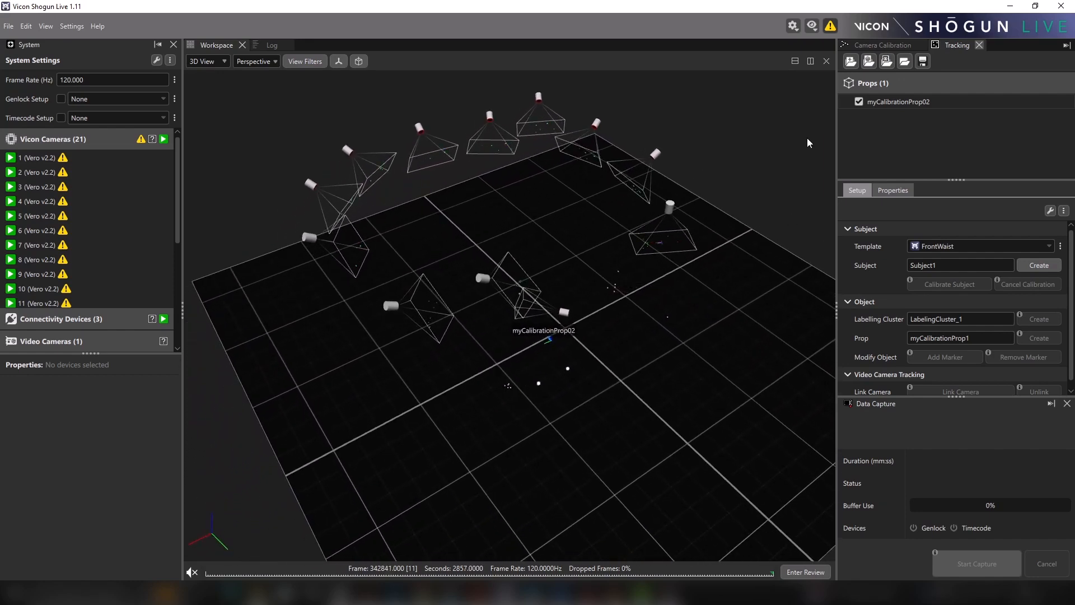
{"action": "left_click", "coordinate": [884, 46]}
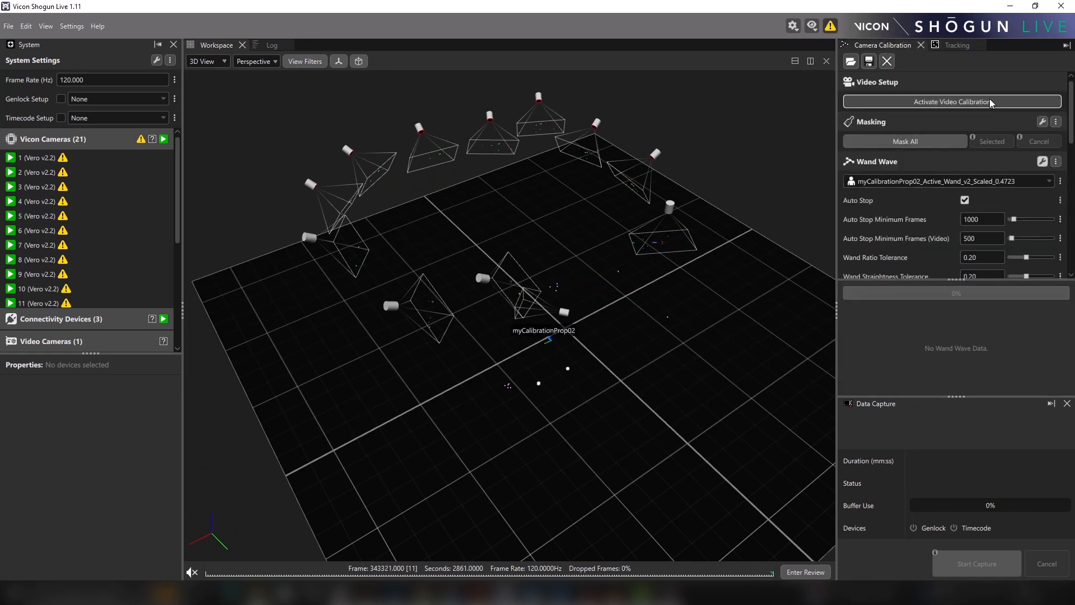
{"action": "left_click", "coordinate": [967, 47]}
{"action": "left_click_drag", "start_coordinate": [567, 396], "coordinate": [603, 394]}
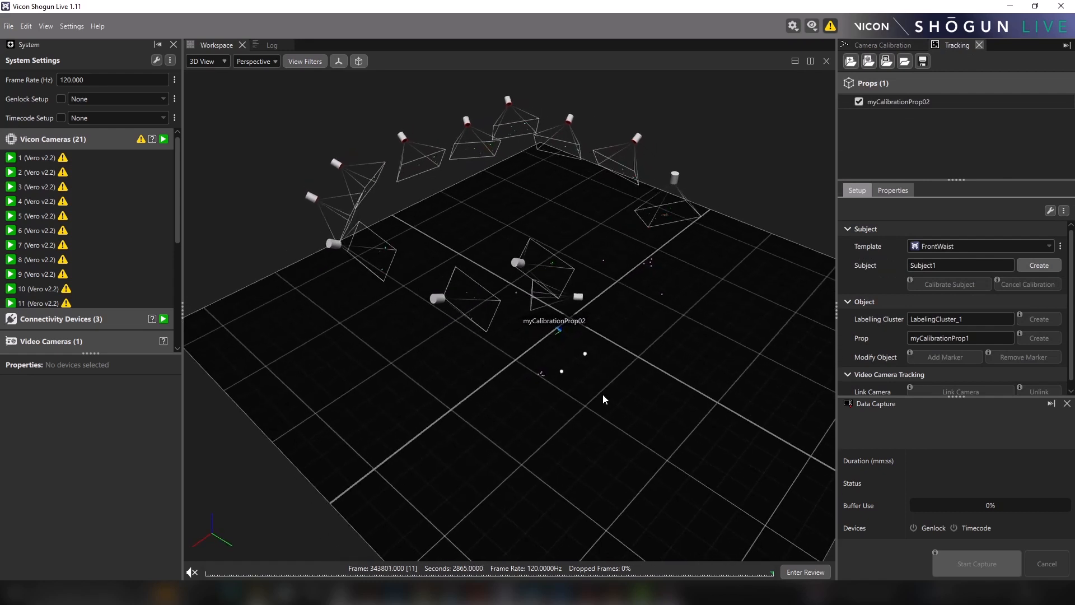